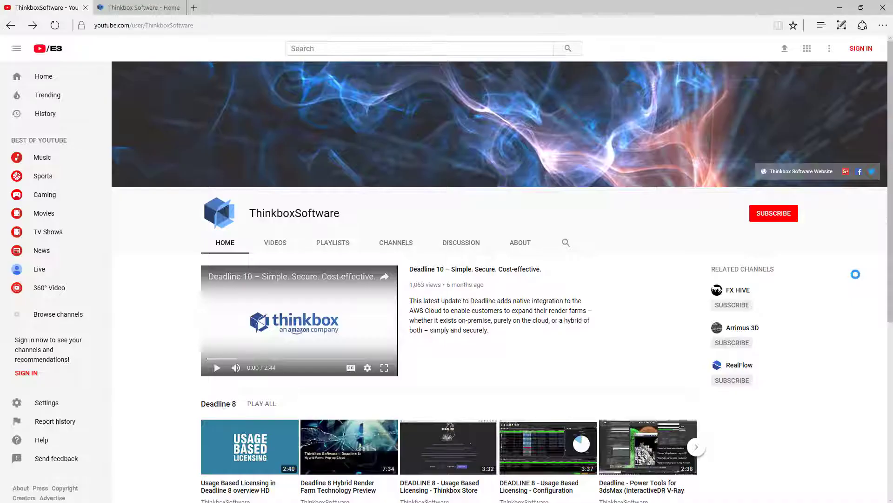
Step: Open the "An Introduction to Deadline10 AWS Portal Setup" video from the ThinkboxSoftware channel's uploads
left_click(276, 242)
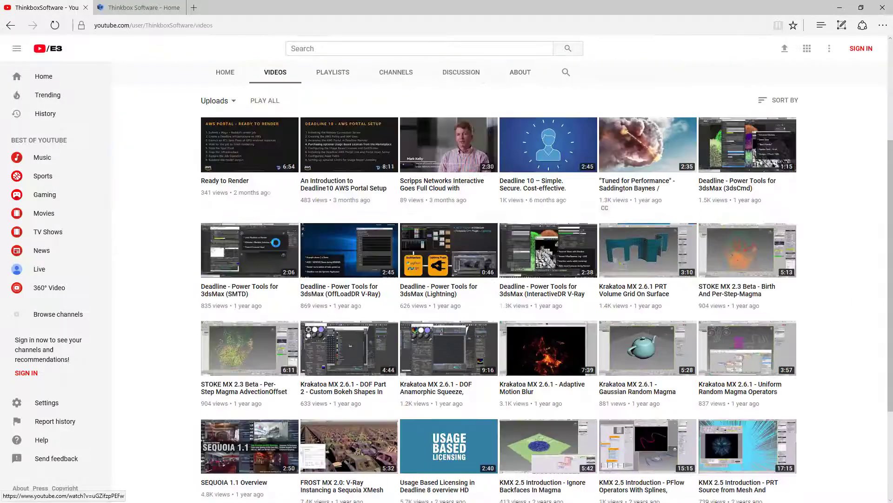
left_click(343, 143)
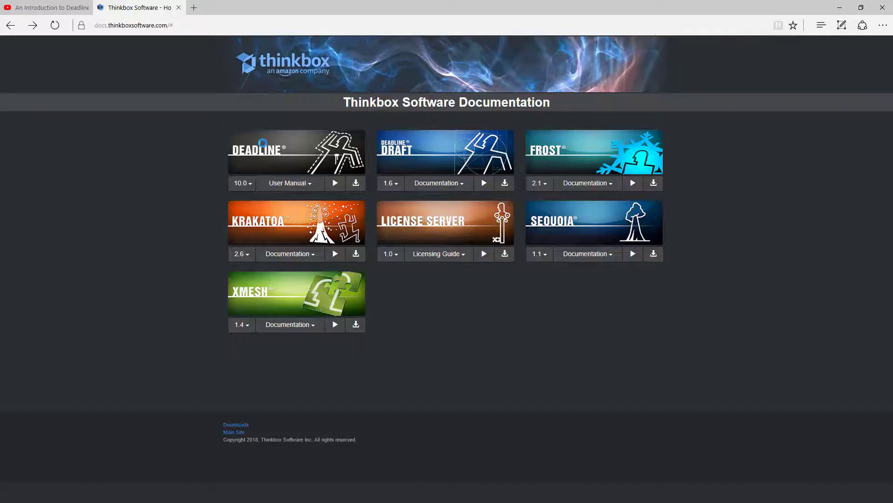
Step: Look up the integrated SMTD script installation instructions for 3ds Max in the Deadline 10.0 documentation
left_click(261, 142)
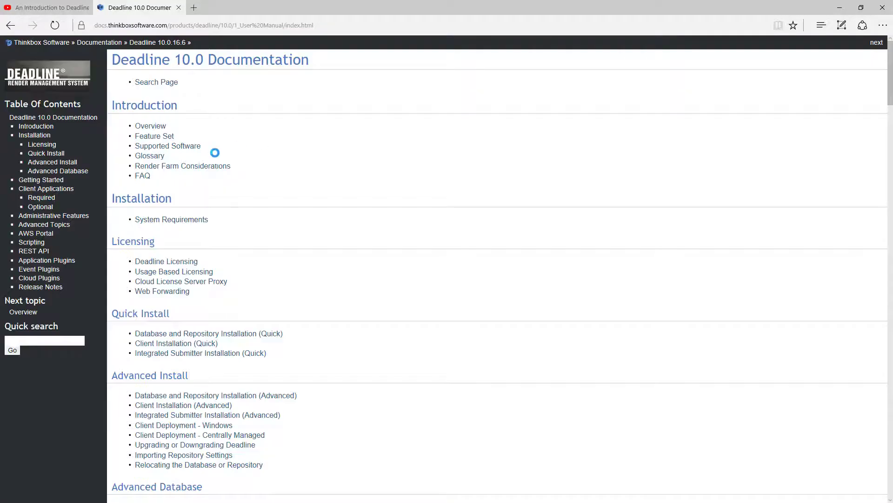
left_click(35, 259)
left_click(182, 84)
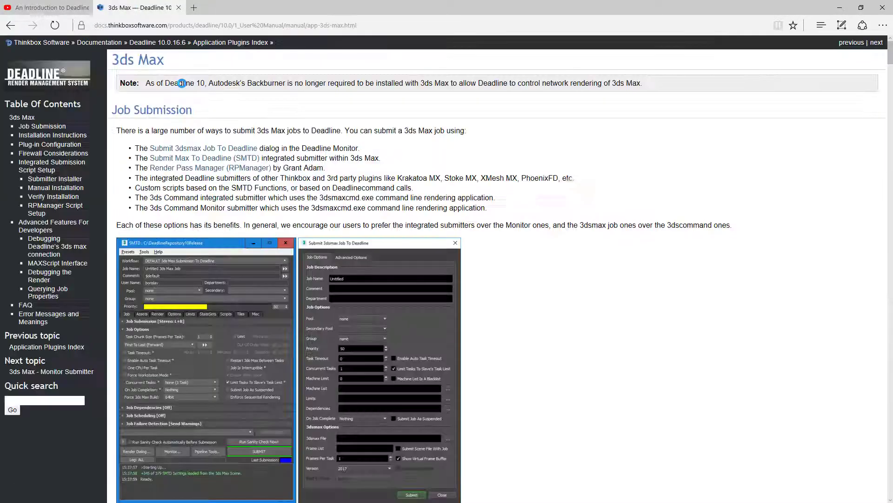
left_click(76, 135)
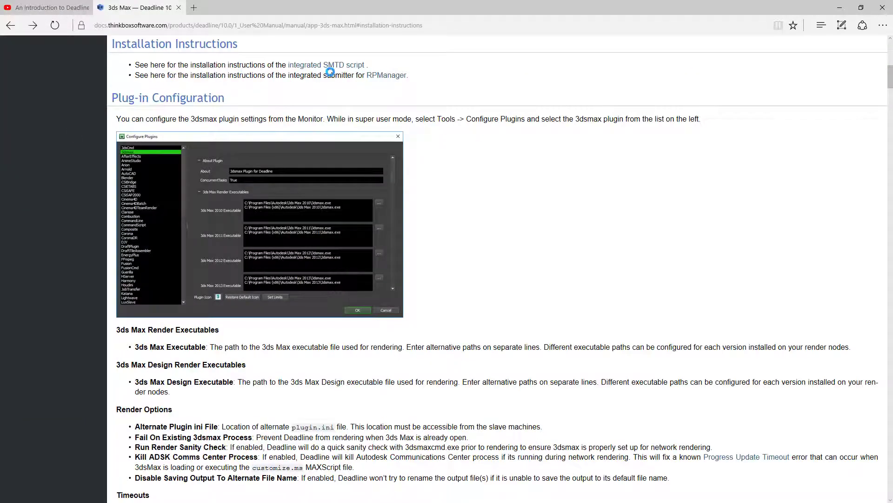
left_click(333, 65)
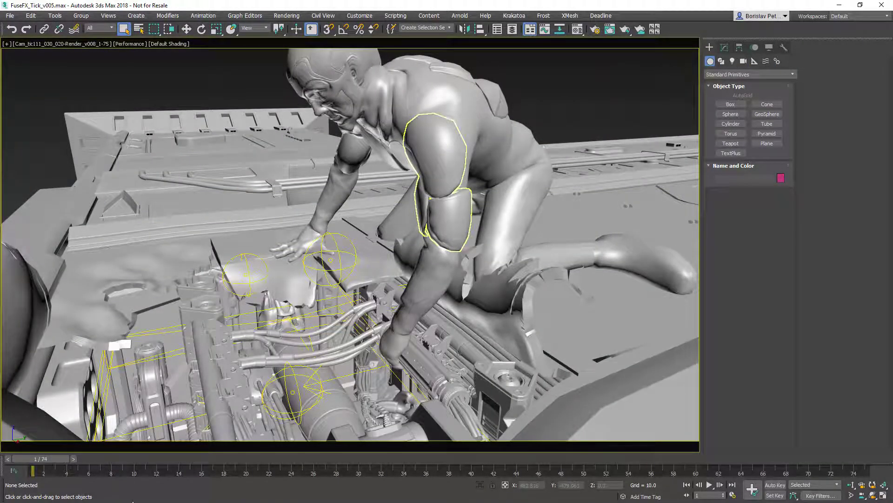
Step: Switch to 3ds Max, scrub through the whole animation of the crouching character and return to frame 1
left_click_drag(50, 460, 196, 458)
left_click_drag(268, 461, 347, 468)
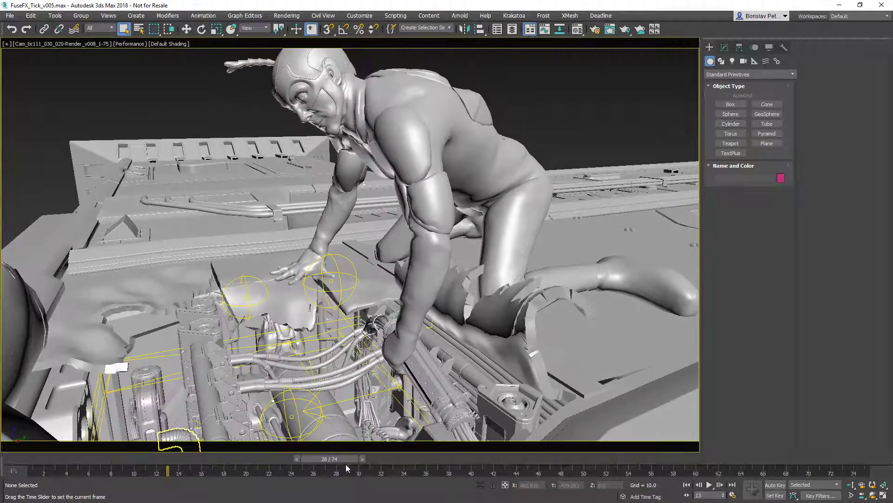
left_click_drag(409, 472, 693, 459)
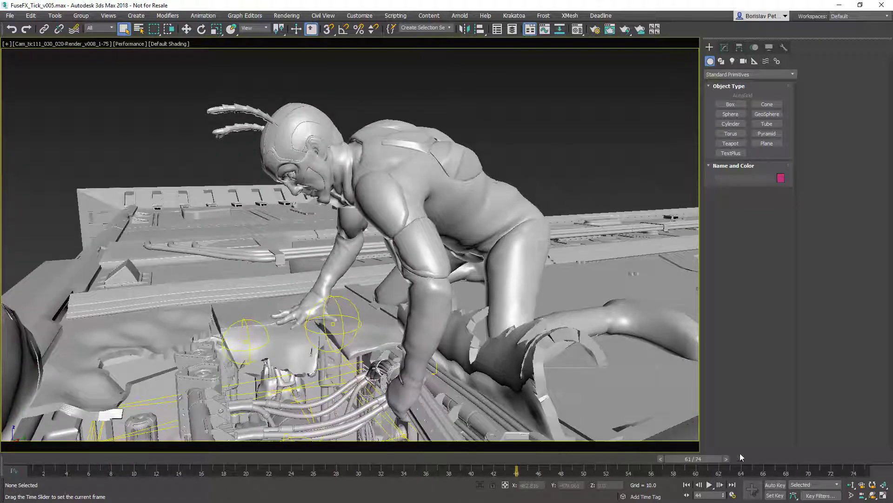
left_click_drag(798, 454, 51, 460)
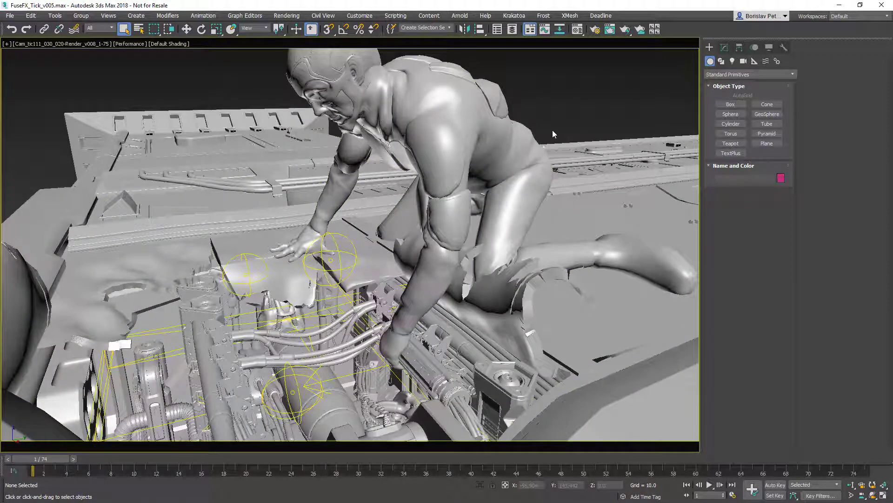
Step: Create a v005 folder inside the Output directory and set the render output file to tick_.exr in it
left_click(595, 29)
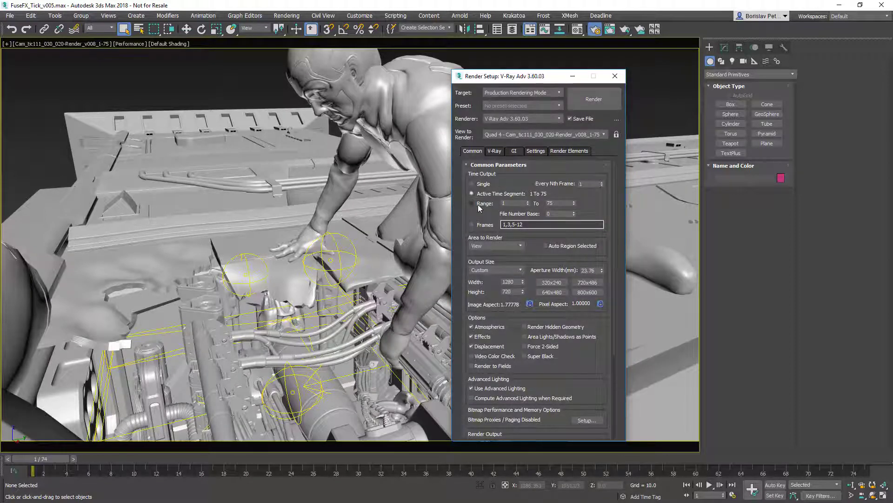
scroll(582, 338, "down", 5)
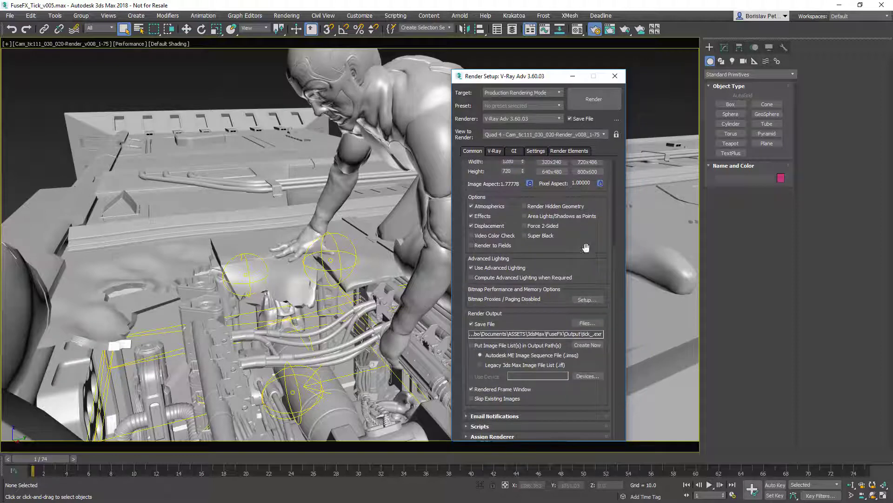
left_click(591, 323)
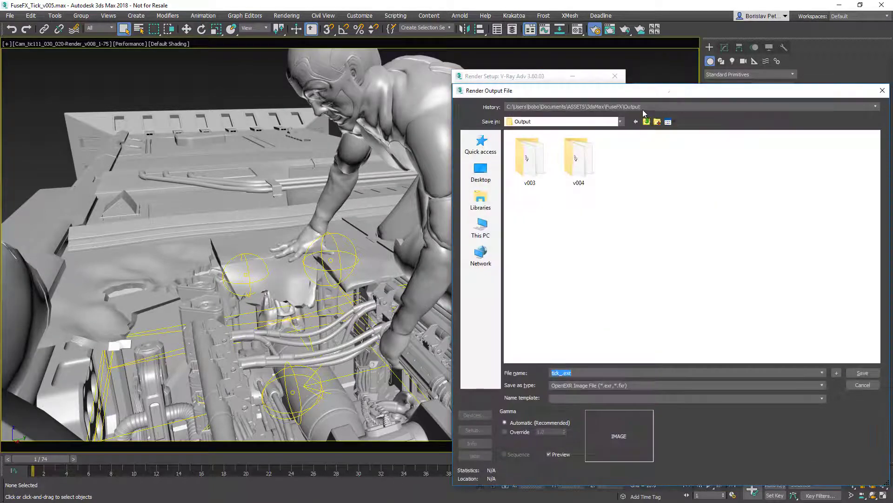
left_click(657, 122)
type("v00")
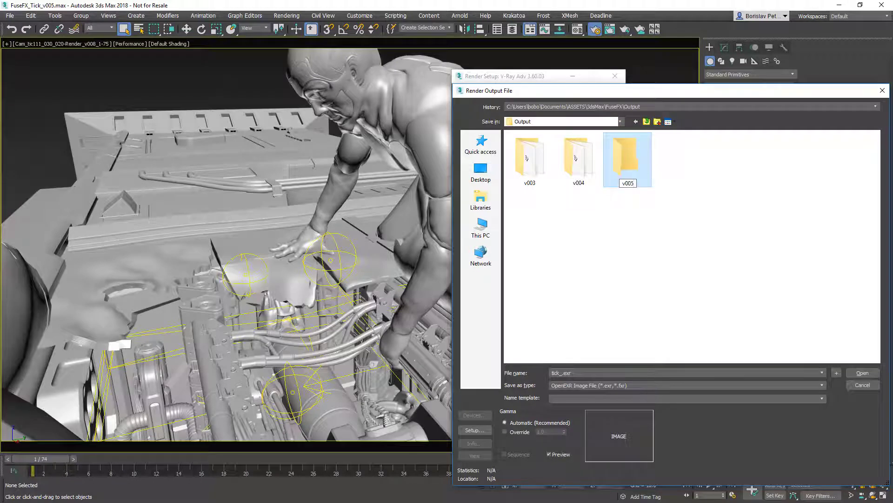
type("5")
key("Return")
double_click(649, 164)
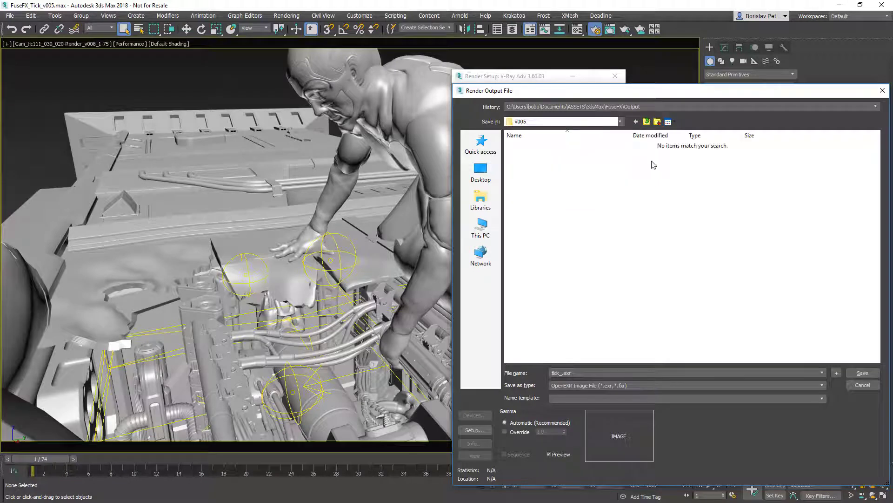
left_click(862, 373)
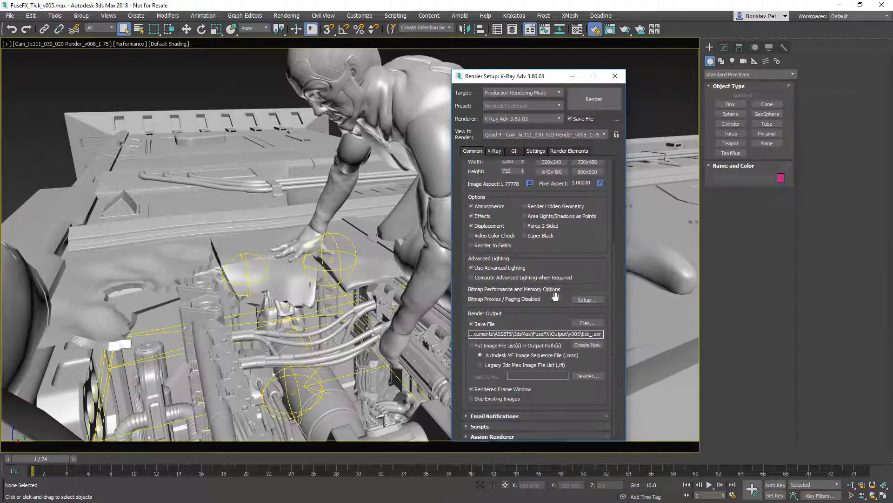
Step: Check the V-Ray bucket image sampler settings and the common render parameters, and close Render Setup
left_click(496, 152)
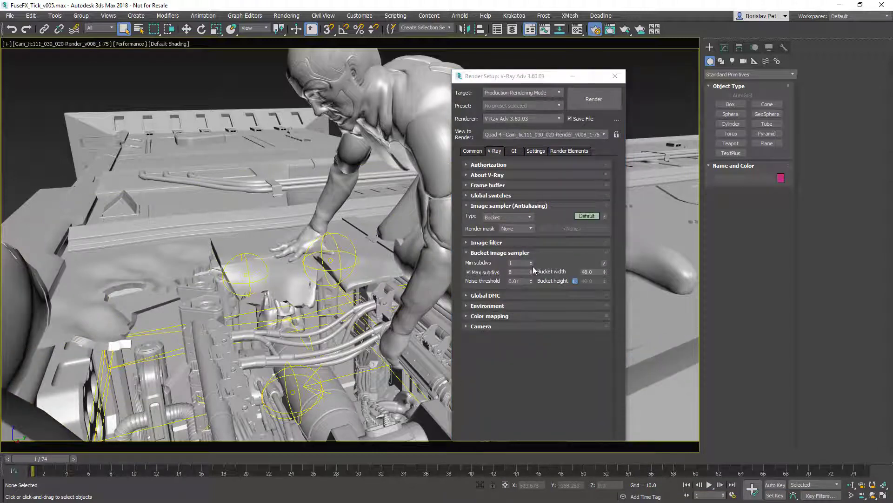
left_click(473, 152)
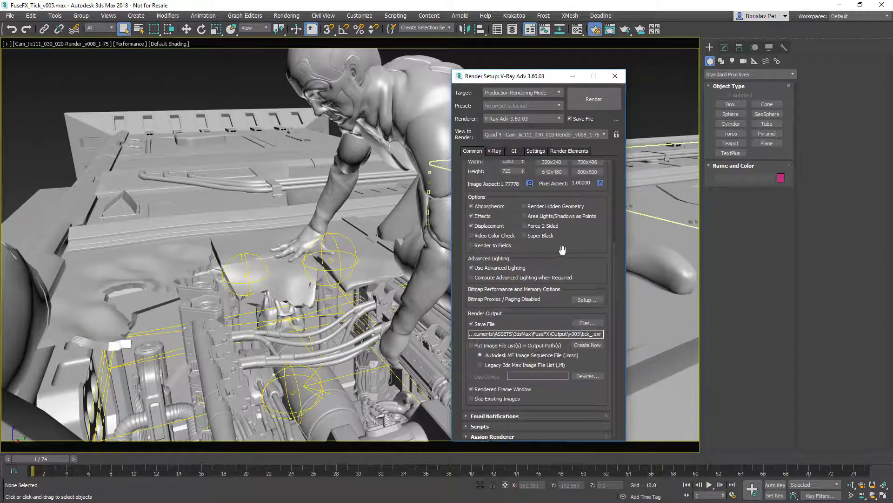
left_click(614, 76)
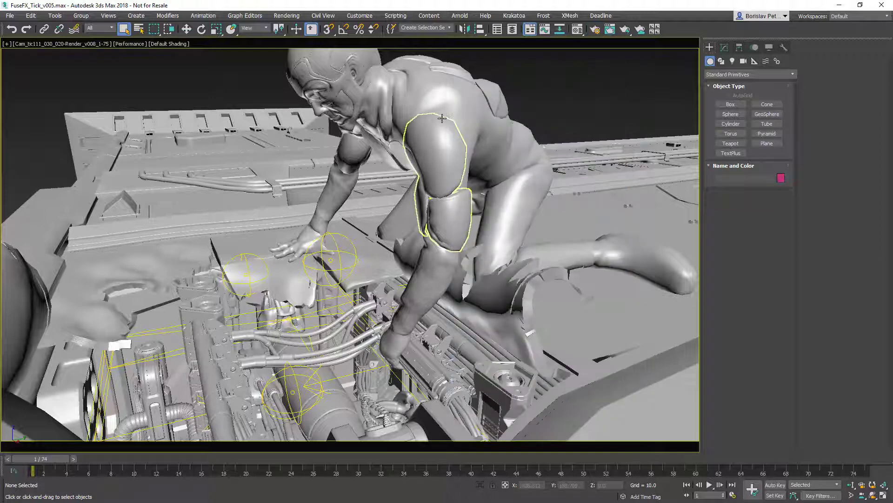
Step: Open the Submit Max To Deadline dialog and set the job's pool to 3d and its group to 3dsmax
left_click(601, 16)
left_click(607, 33)
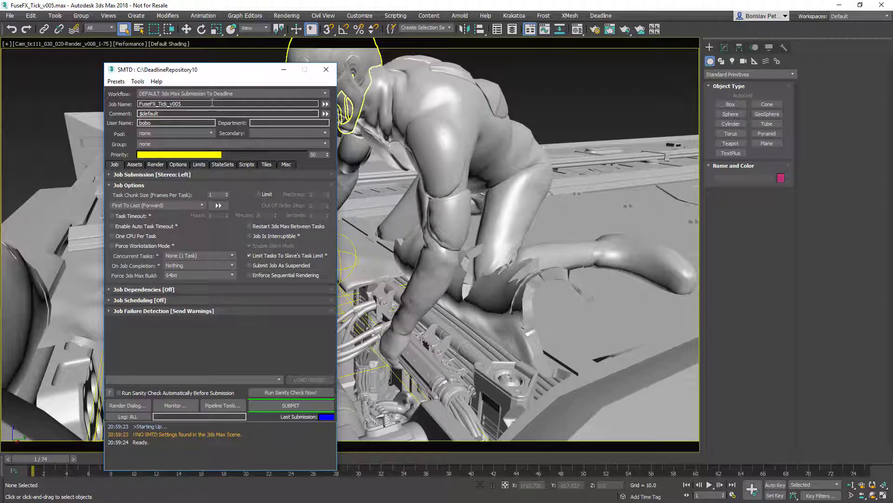
left_click(168, 133)
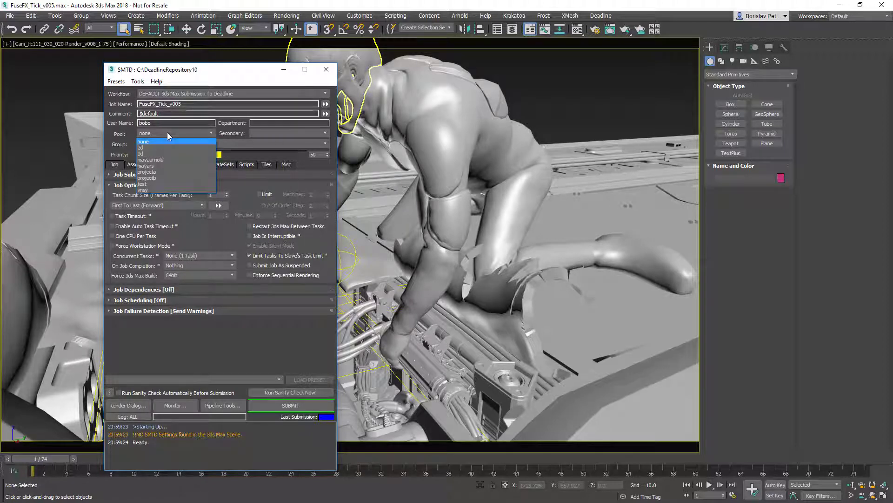
left_click(158, 153)
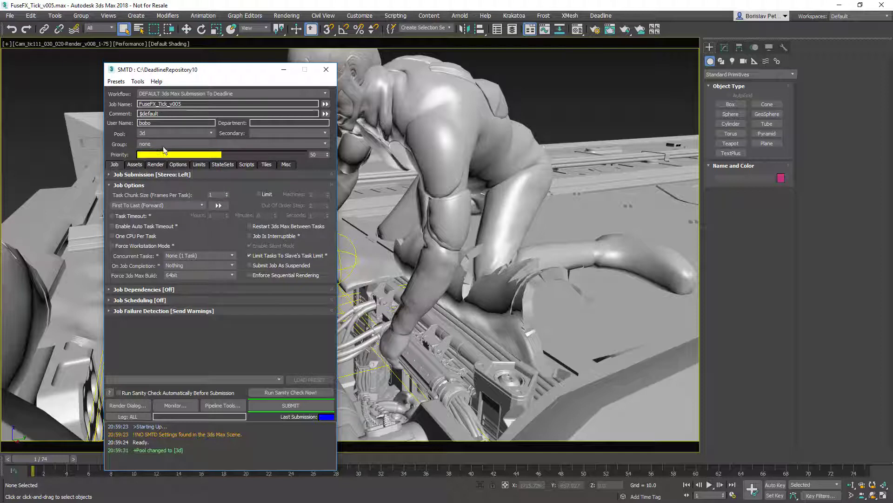
left_click(166, 143)
left_click(160, 158)
Step: Set the job's scene file handling to save and submit the current scene to a USER-DEFINED NETWORK PATH
left_click(135, 164)
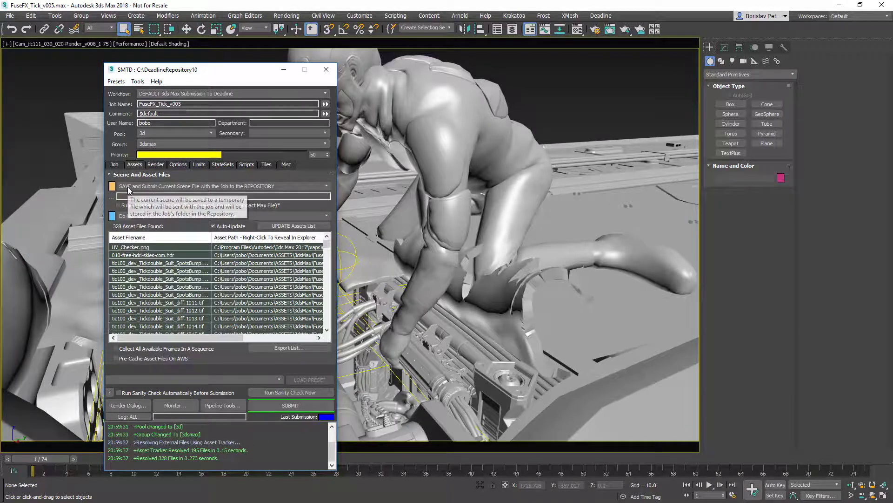
left_click(140, 187)
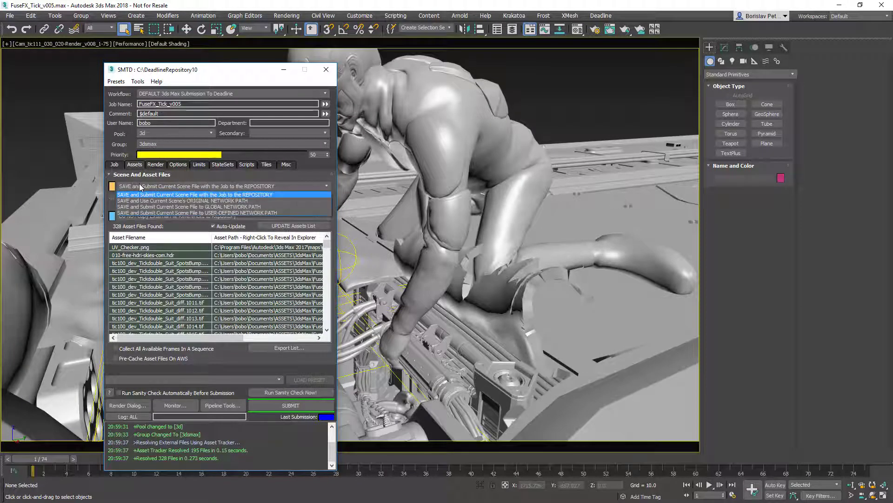
left_click(155, 213)
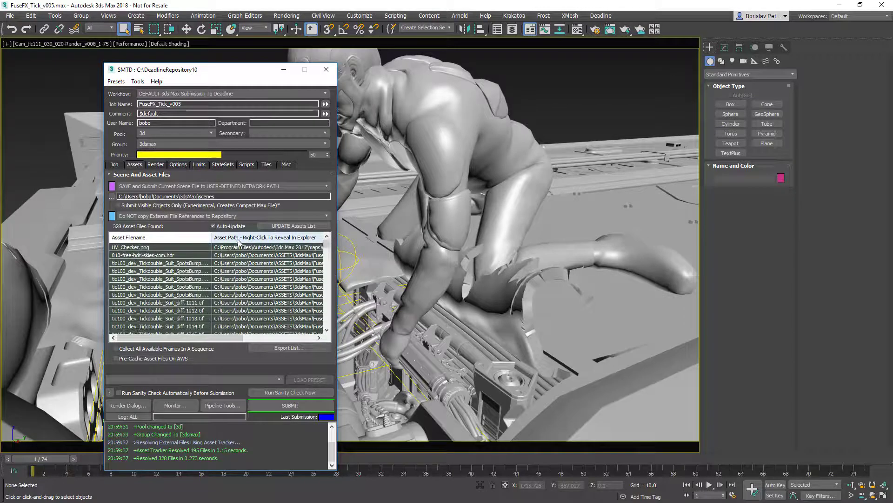
Step: Review the job's list of external asset files and enable Pre-Cache Asset Files On AWS
left_click_drag(212, 237, 227, 240)
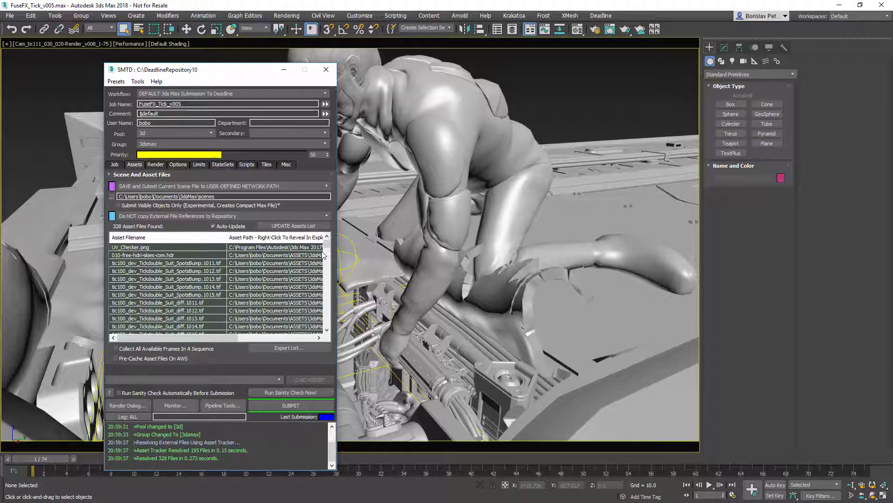
left_click_drag(328, 244, 329, 270)
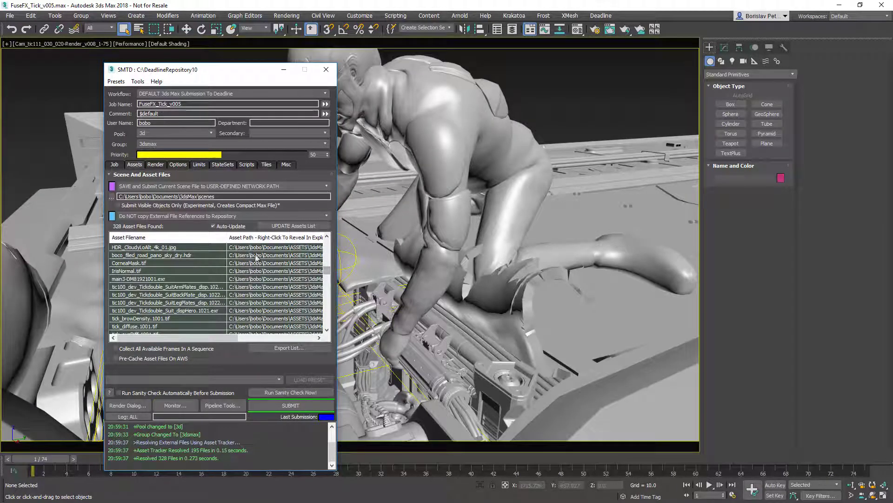
left_click_drag(227, 239, 247, 239)
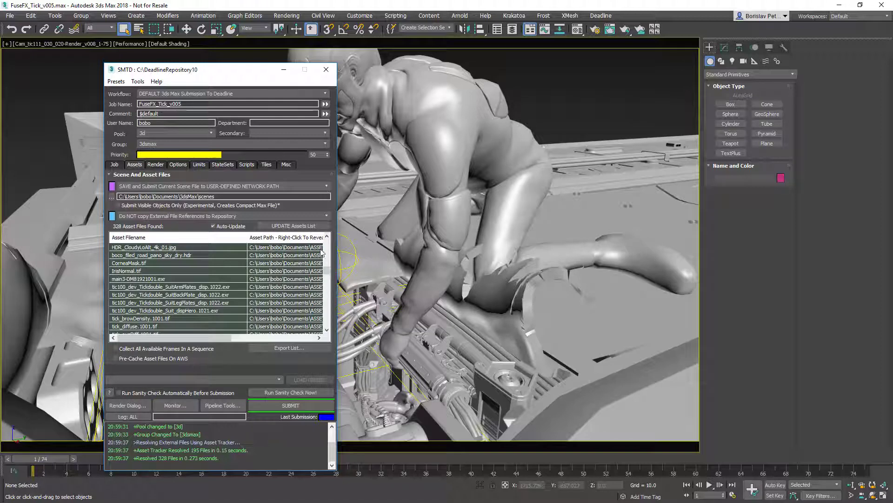
left_click_drag(329, 269, 330, 311)
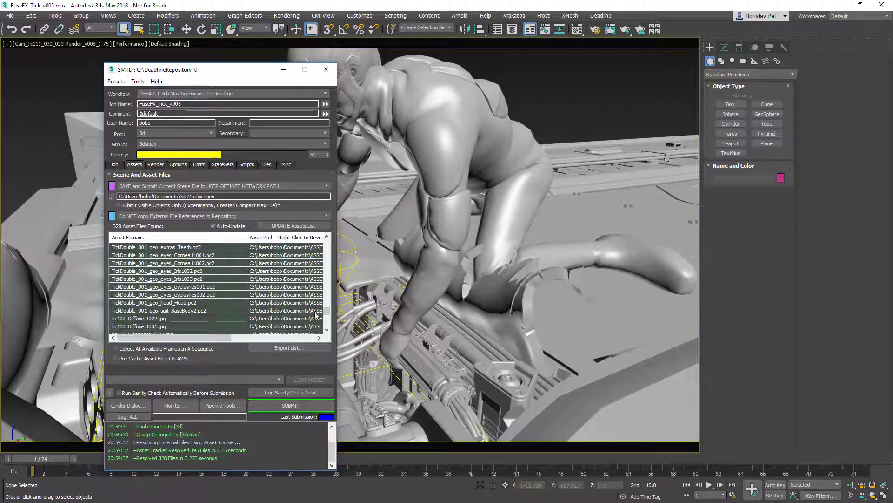
scroll(315, 315, "down", 3)
left_click_drag(331, 328, 327, 240)
left_click(140, 359)
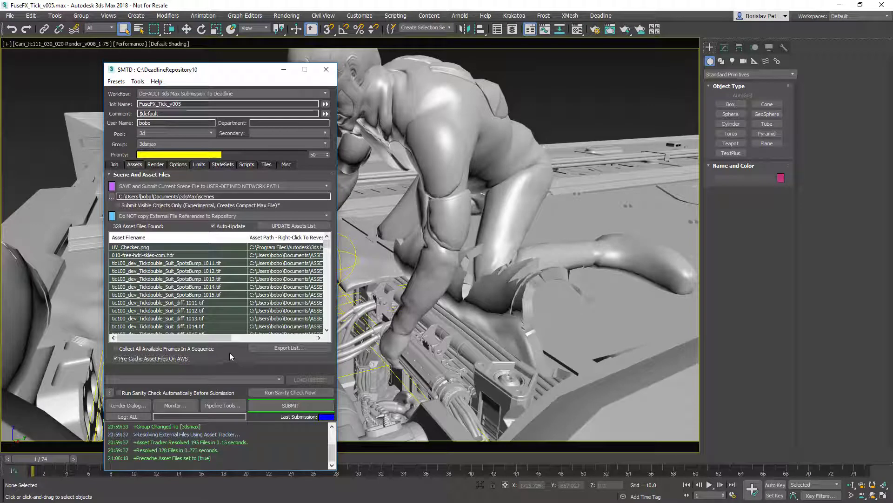
Step: Enable the automatic 'max' (3dsMaxIO UBL) and 'vray' (V-Ray) limits for the job and submit it to Deadline
left_click(198, 164)
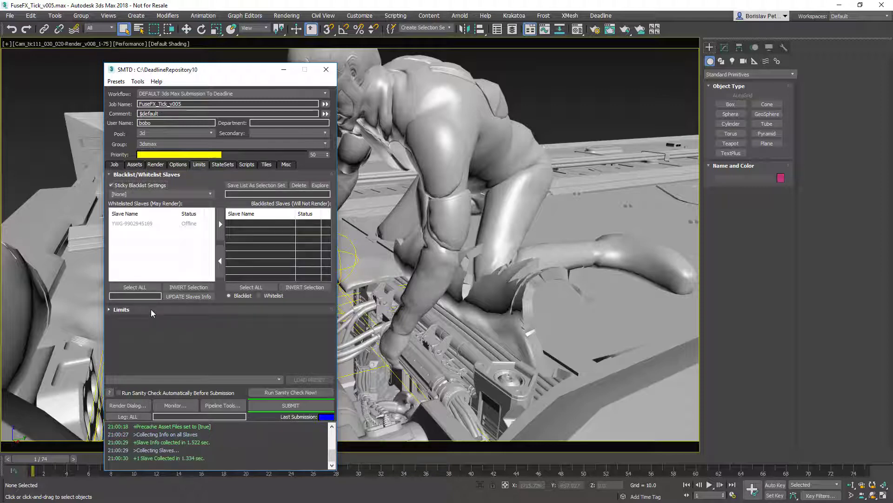
left_click(151, 309)
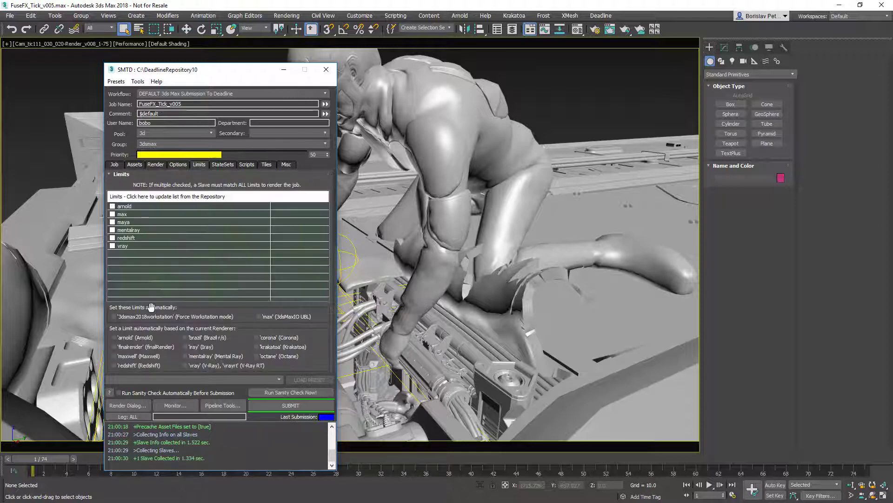
left_click(275, 317)
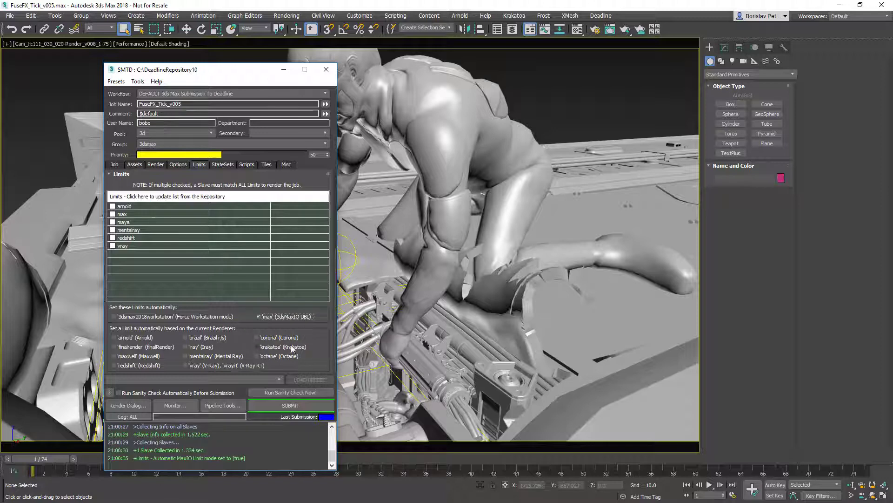
left_click(196, 367)
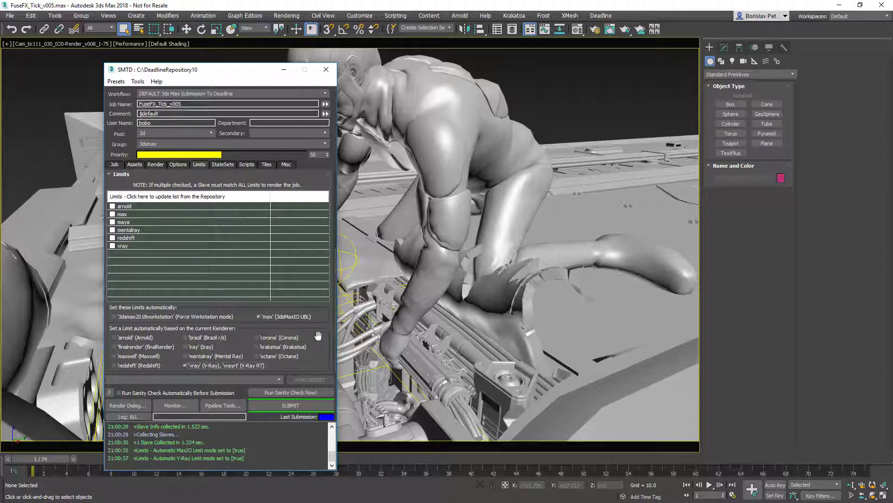
left_click(291, 406)
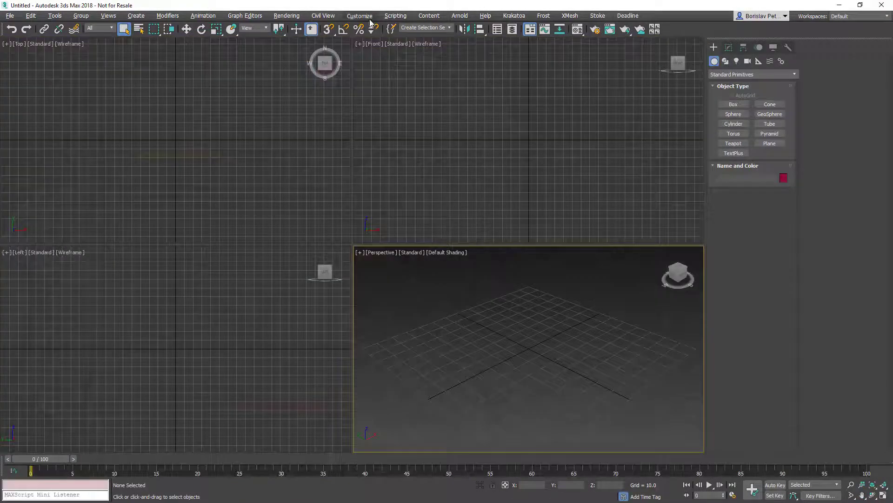
Step: Turn on Compress on Save in the file handling preferences and apply the settings
left_click(368, 16)
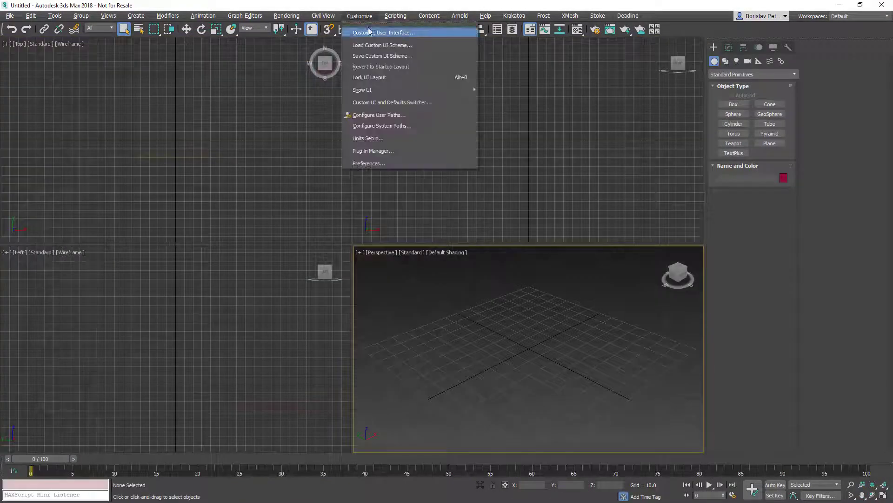
left_click(379, 161)
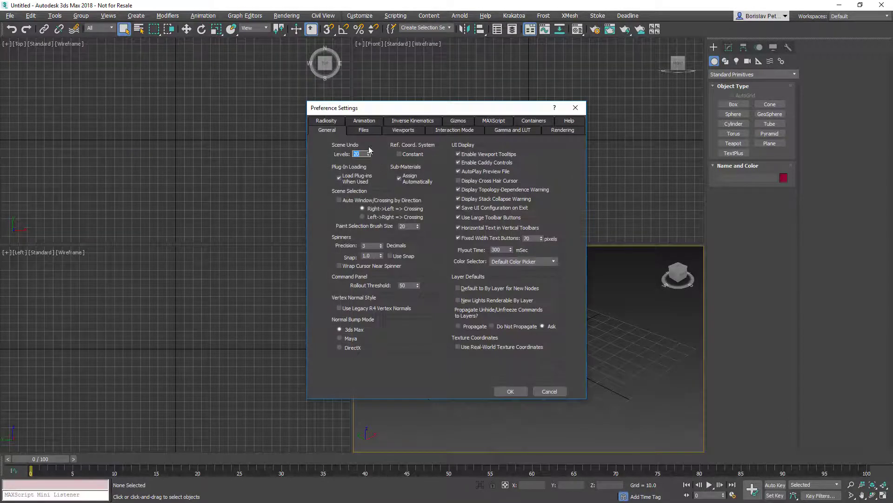
left_click(363, 132)
left_click(351, 188)
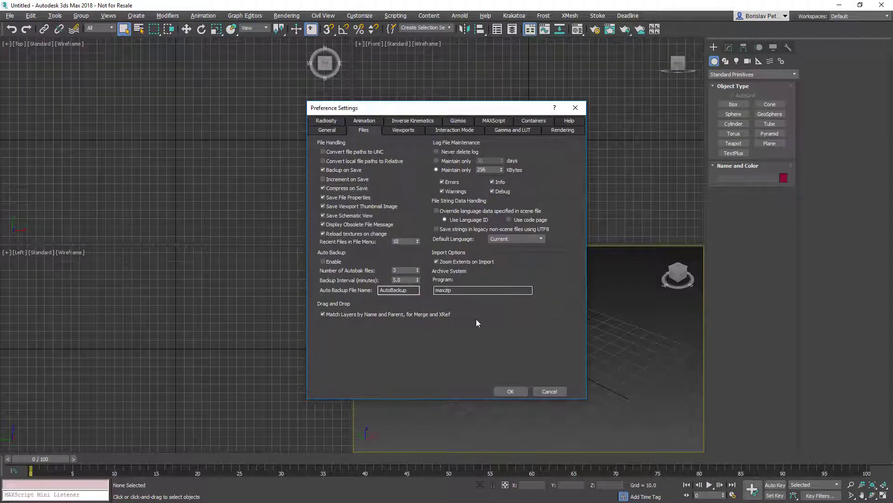
left_click(512, 391)
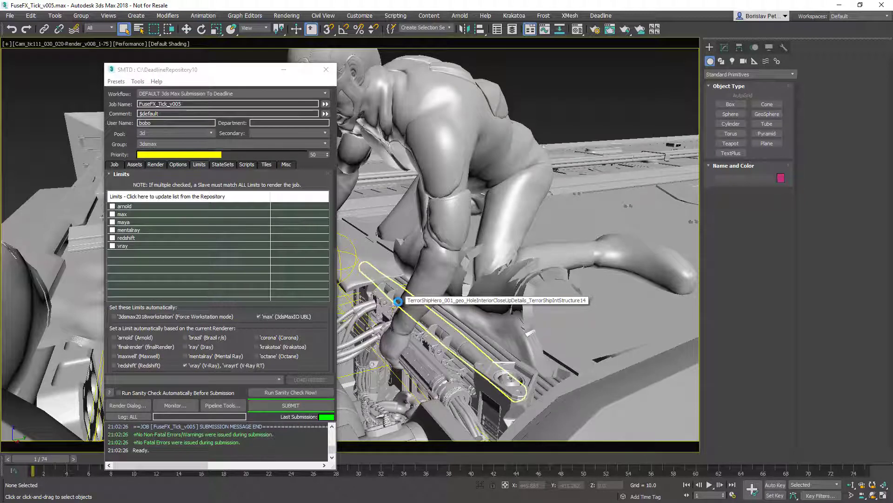
left_click(115, 164)
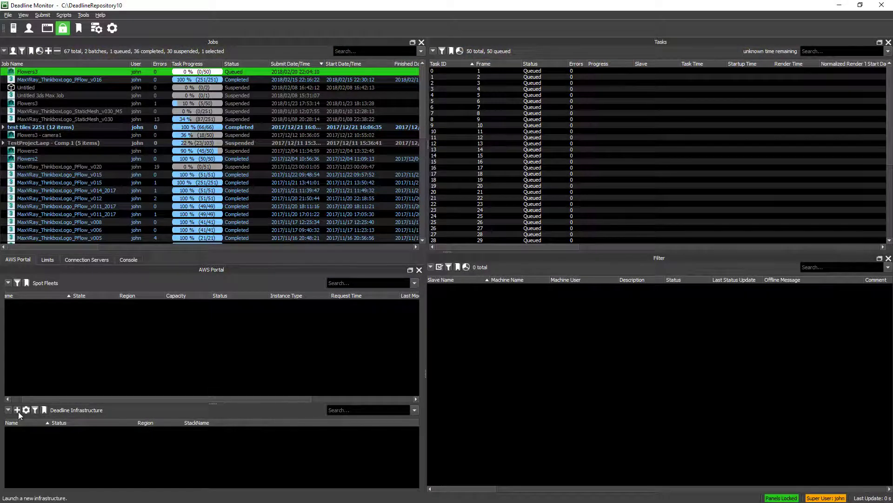
Step: In Deadline Monitor, launch a new infrastructure aws-is-01 in US West (Oregon) - us-west-2 with availability zone No Preference
left_click(17, 410)
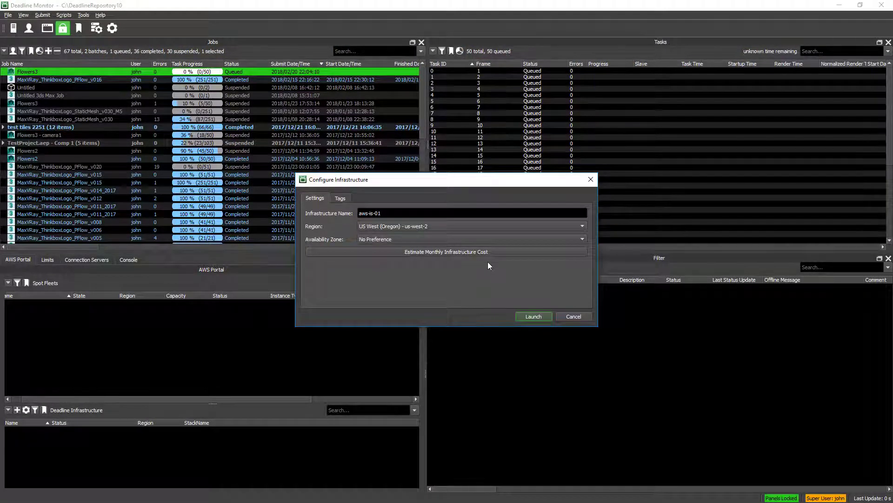
left_click(440, 227)
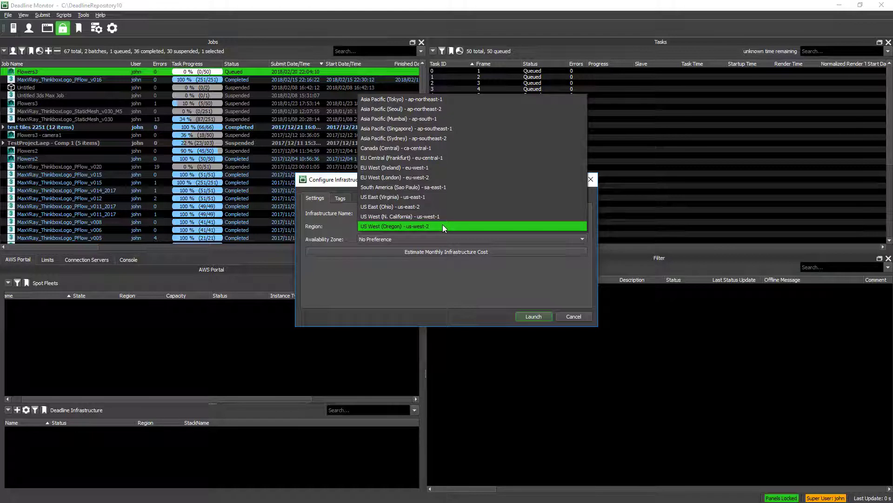
left_click(442, 226)
left_click(433, 239)
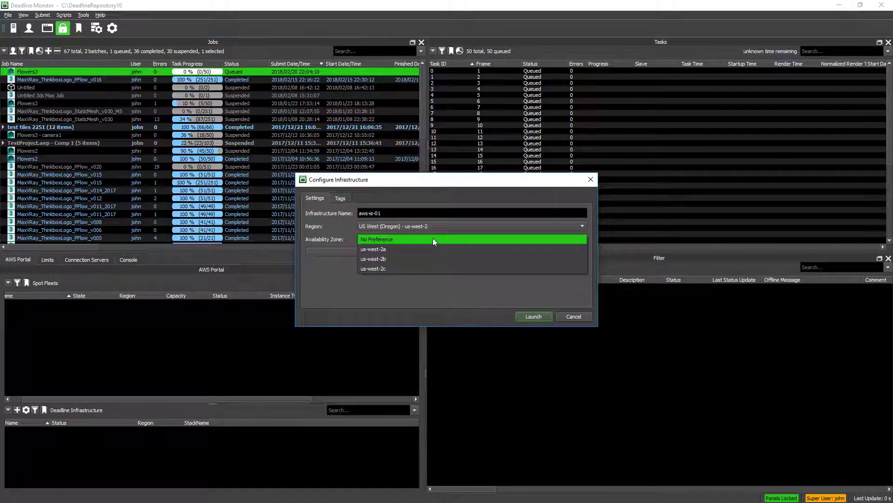
left_click(432, 239)
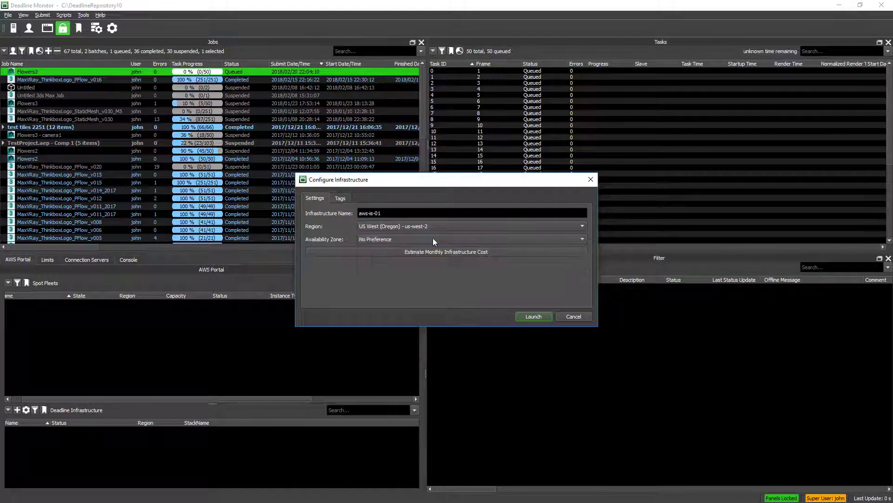
left_click(542, 315)
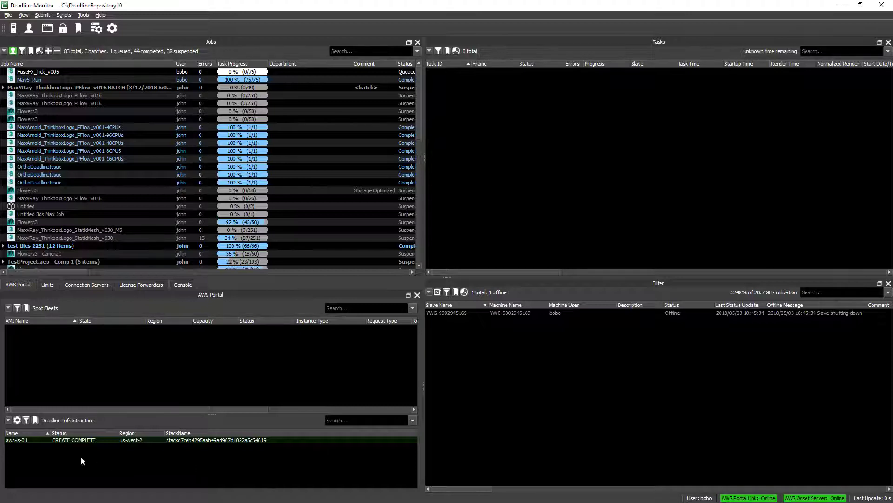
Step: Check which actions are offered for the aws-is-01 infrastructure without Super User Mode
left_click(76, 440)
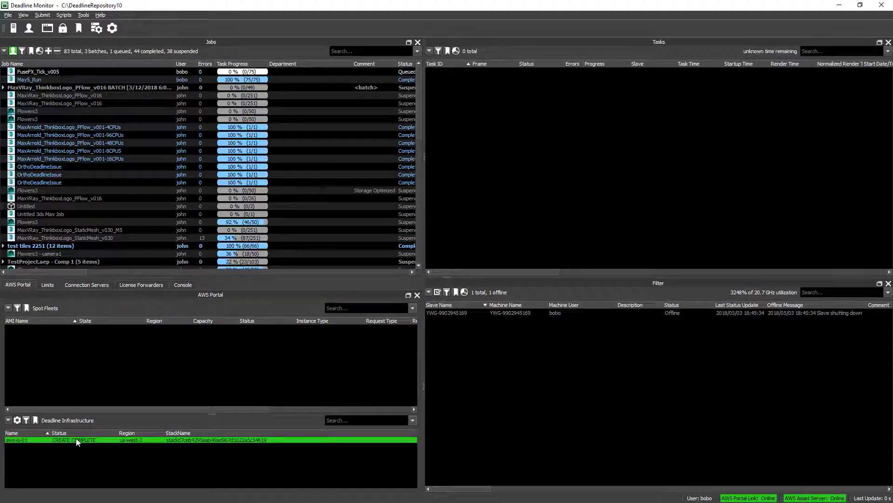
right_click(75, 438)
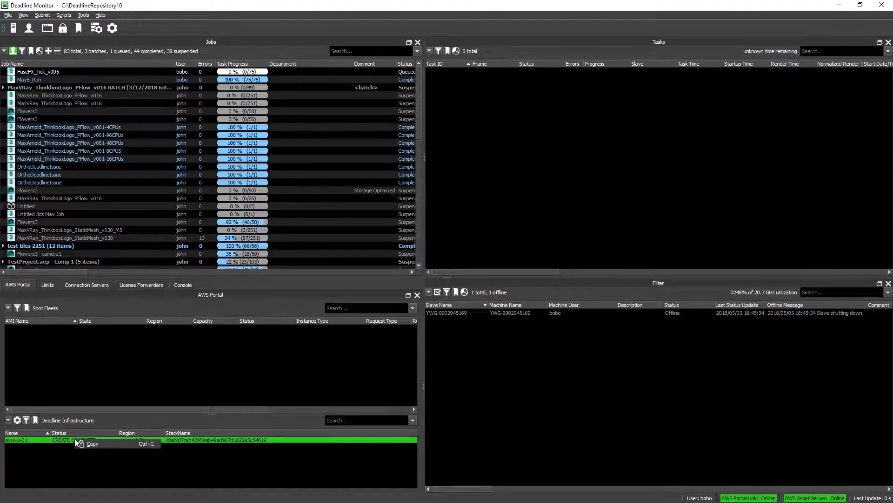
left_click(256, 453)
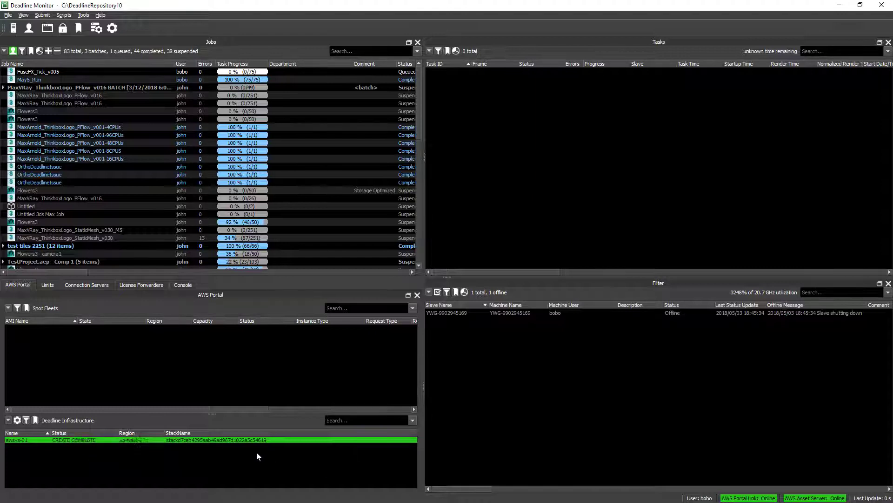
Step: Enter Super User Mode and check the actions offered for the aws-is-01 infrastructure
left_click(84, 15)
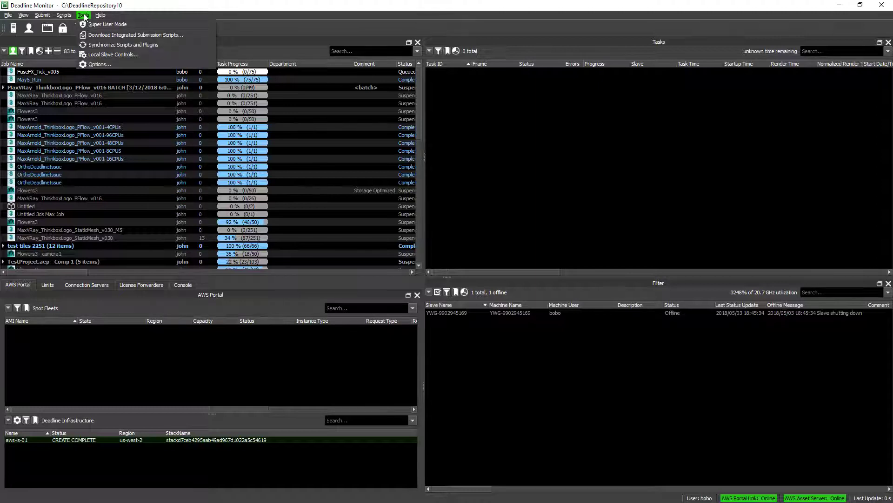
left_click(119, 25)
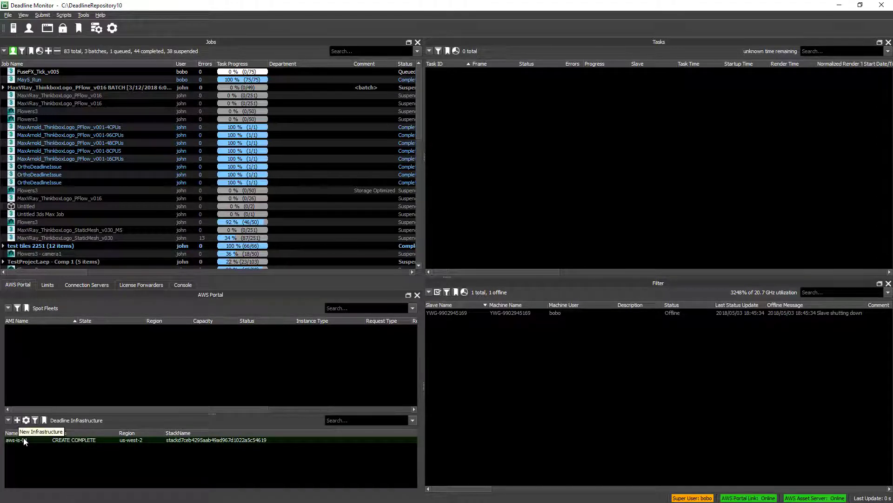
right_click(23, 440)
key("Escape")
Step: Set and confirm a Super User Password in the repository's User Security options and save the settings
left_click(83, 15)
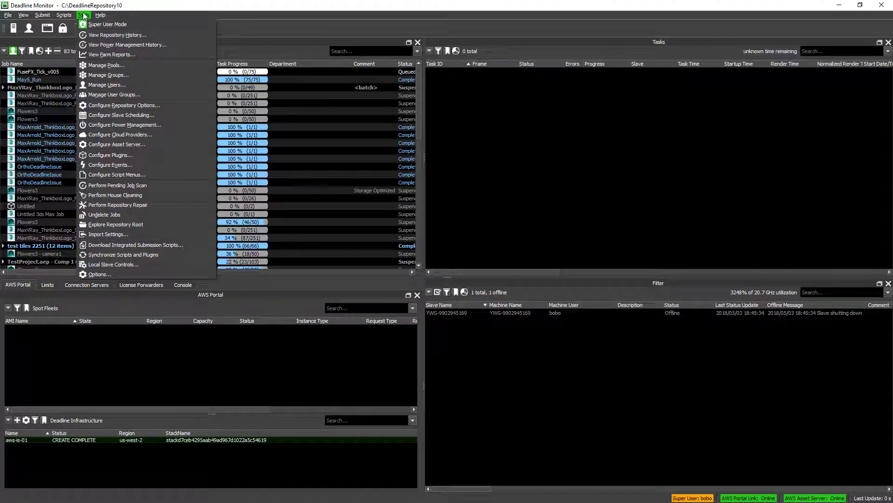
left_click(139, 105)
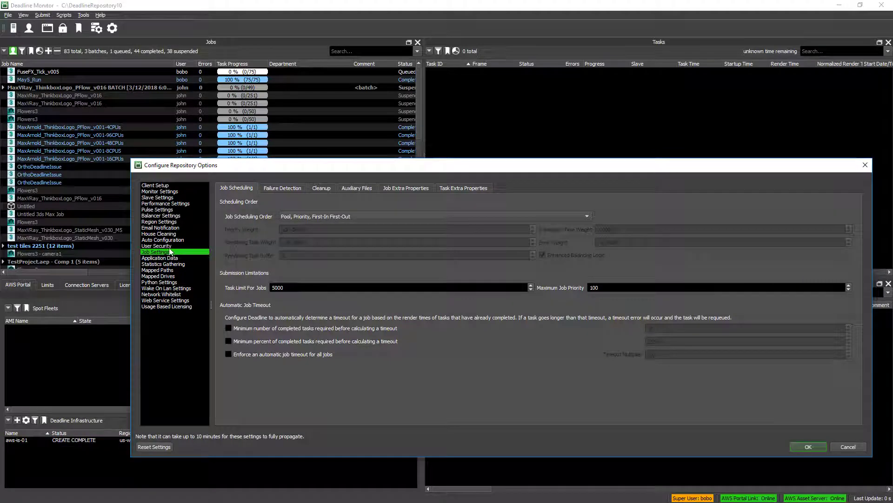
left_click(162, 247)
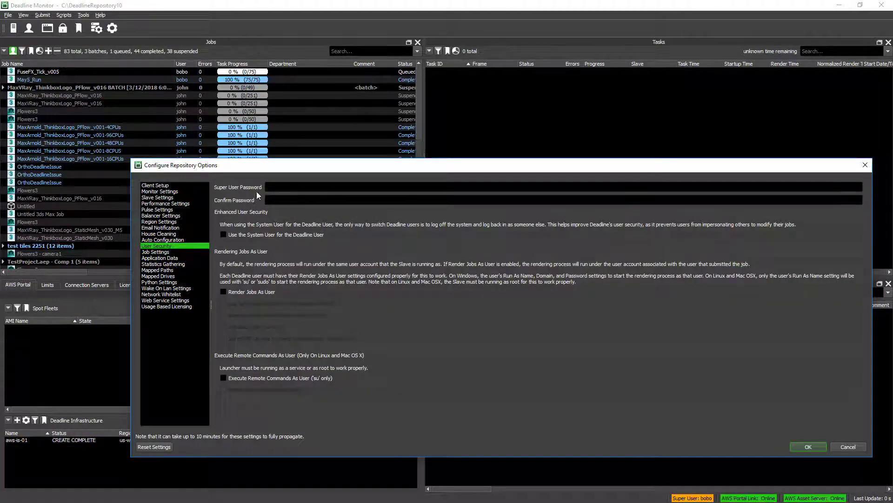
left_click(284, 187)
type("••••••••")
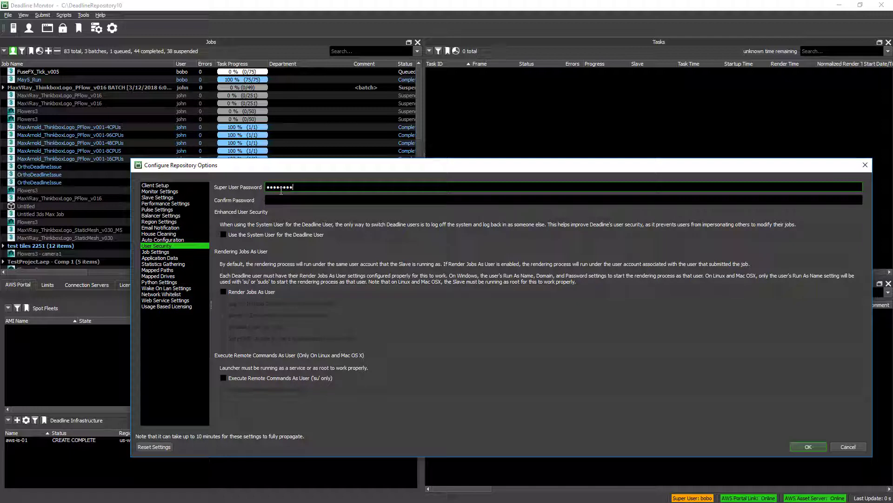
key("Tab")
type("••••••••")
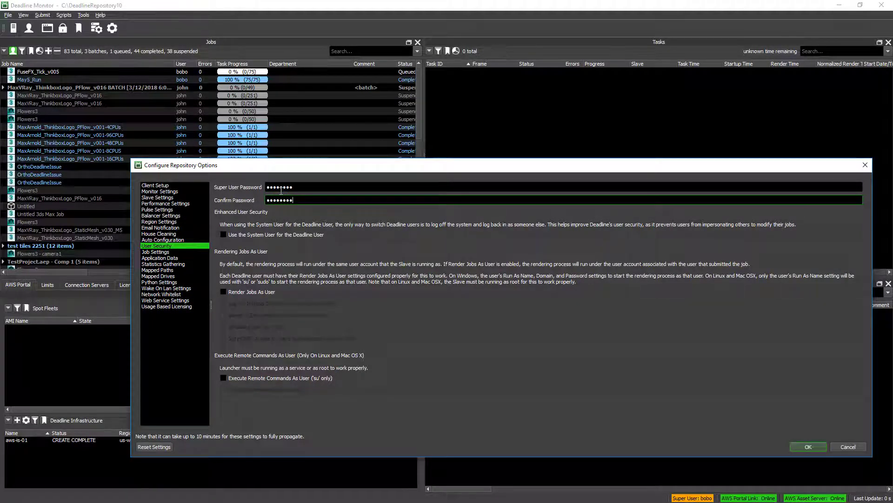
left_click(814, 446)
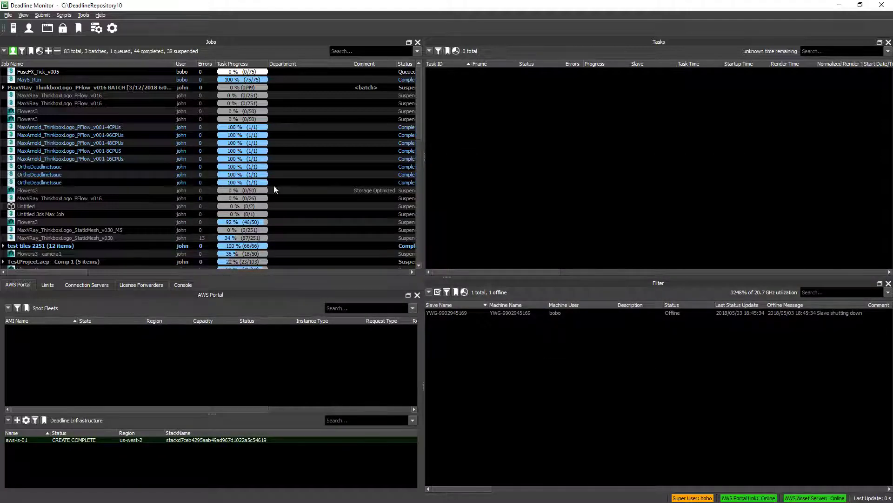
Step: Exit Super User Mode and re-enter it with the Super User Password
left_click(83, 15)
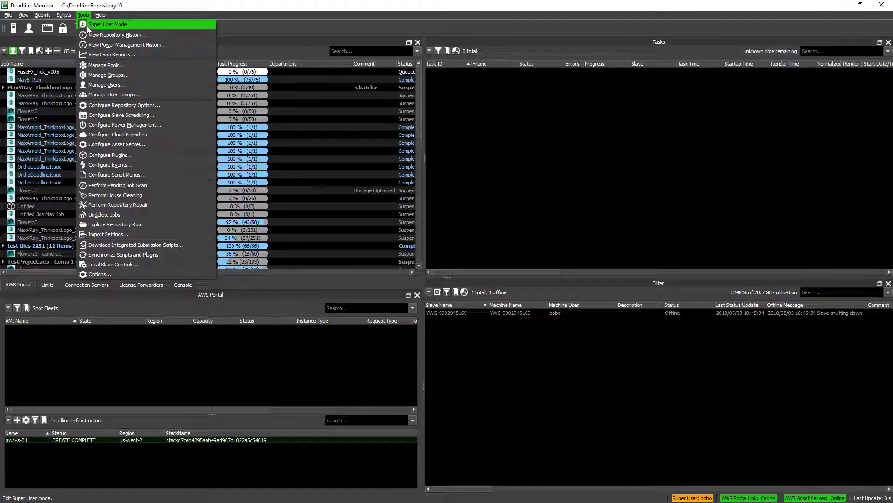
left_click(84, 24)
left_click(84, 15)
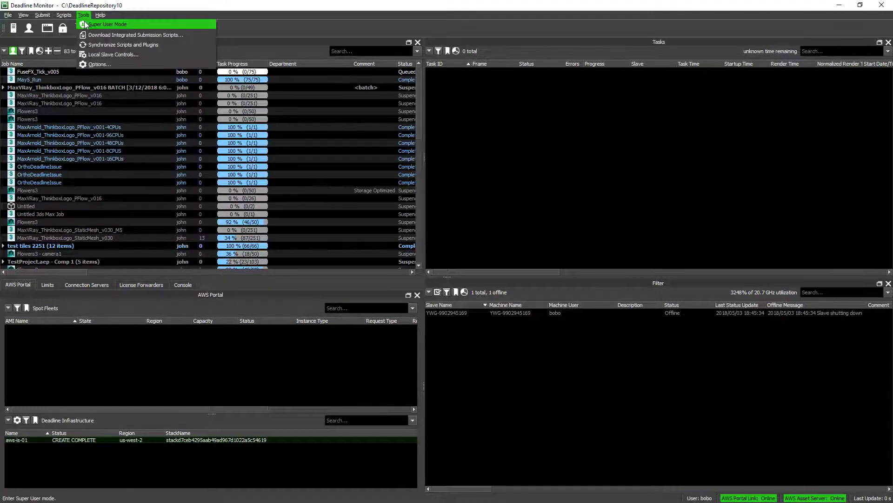
left_click(94, 24)
type("••••••")
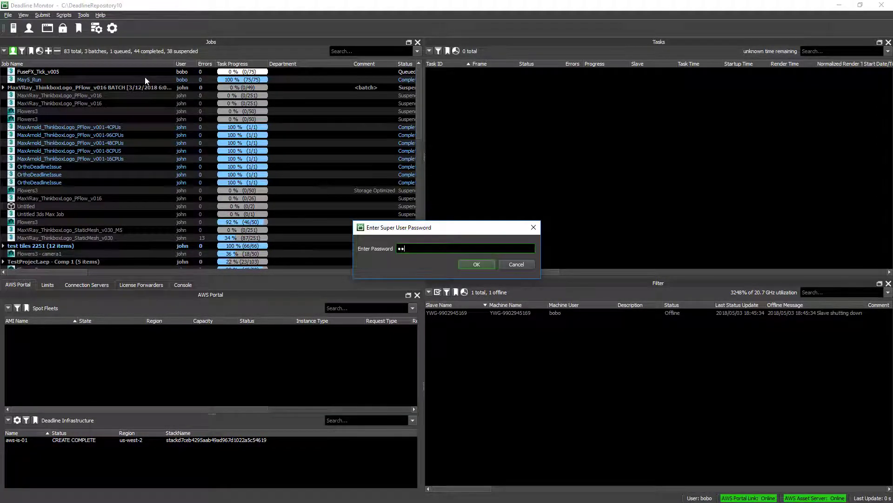
type("••")
left_click(474, 264)
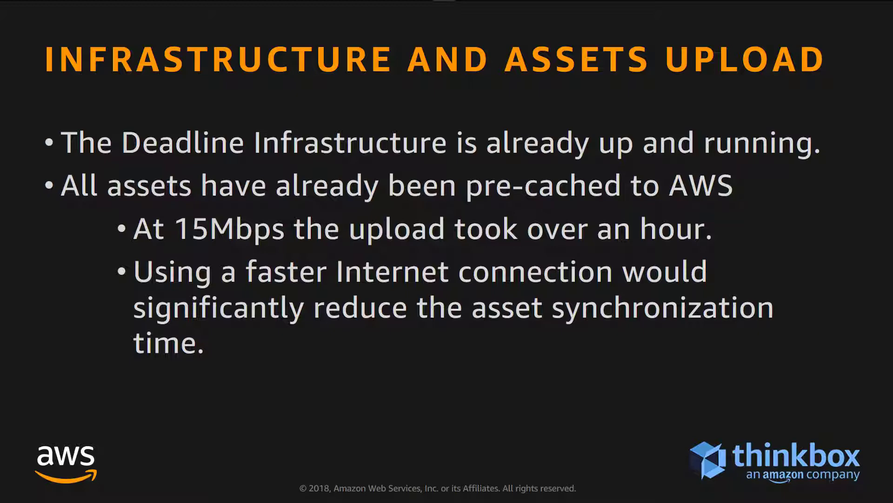
key("Right")
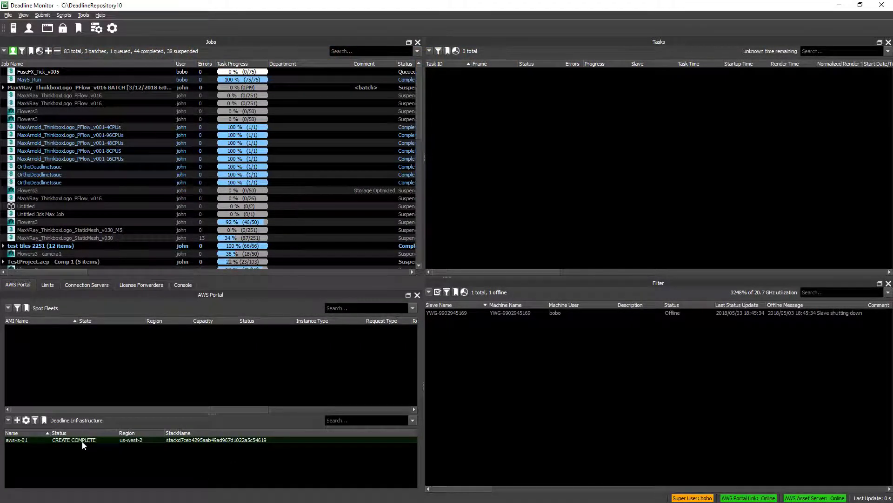
Step: Start a Spot Fleet on the aws-is-01 infrastructure and choose the 3ds Max 2018 & V-Ray software image
right_click(82, 443)
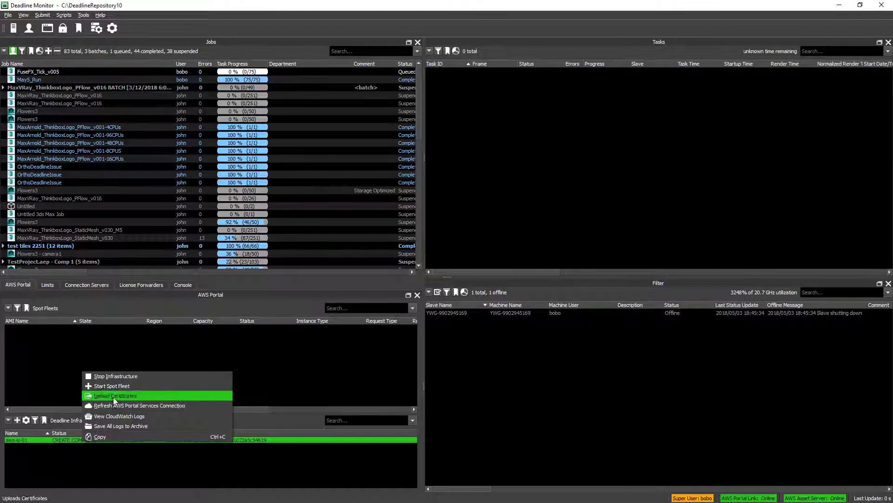
left_click(121, 386)
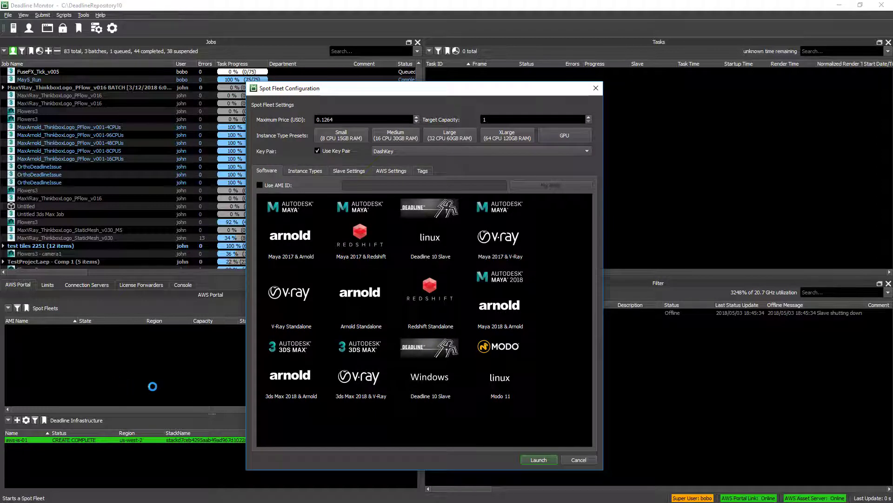
left_click(371, 371)
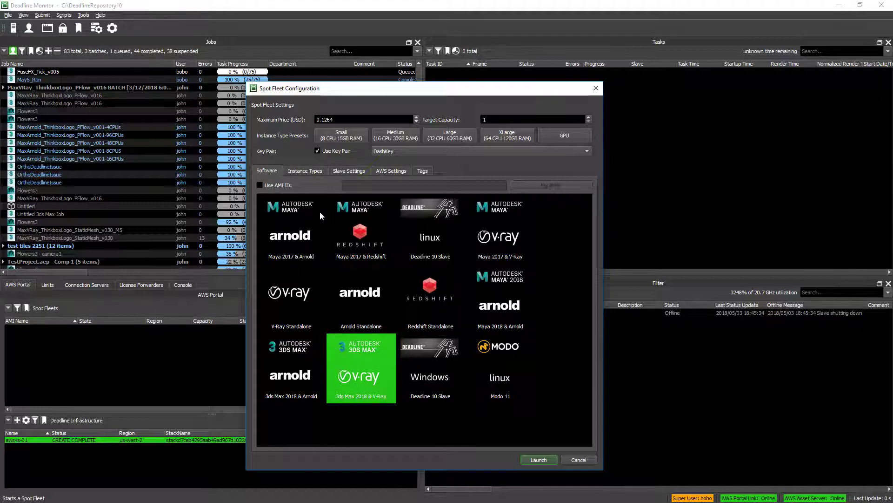
Step: Apply the Large (32 CPU 60GB RAM) instance preset and remove d2.8xlarge, i3.8xlarge and r4.8xlarge from the selected types
left_click(308, 172)
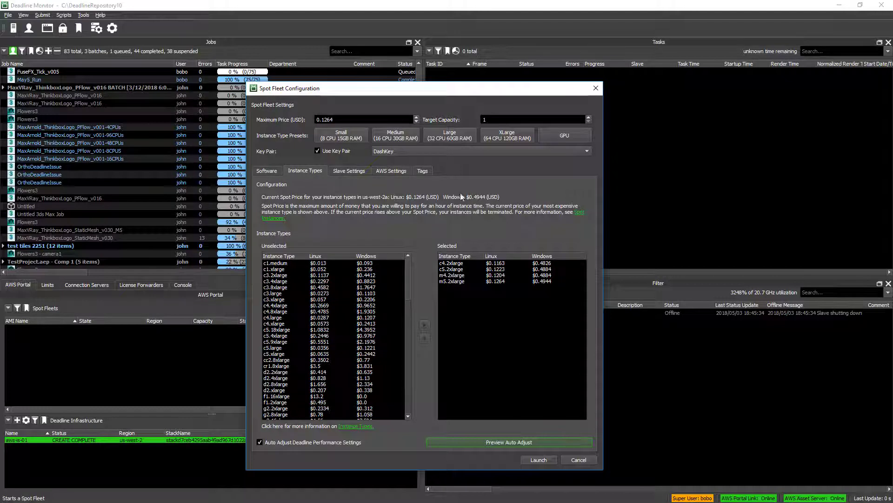
left_click(448, 133)
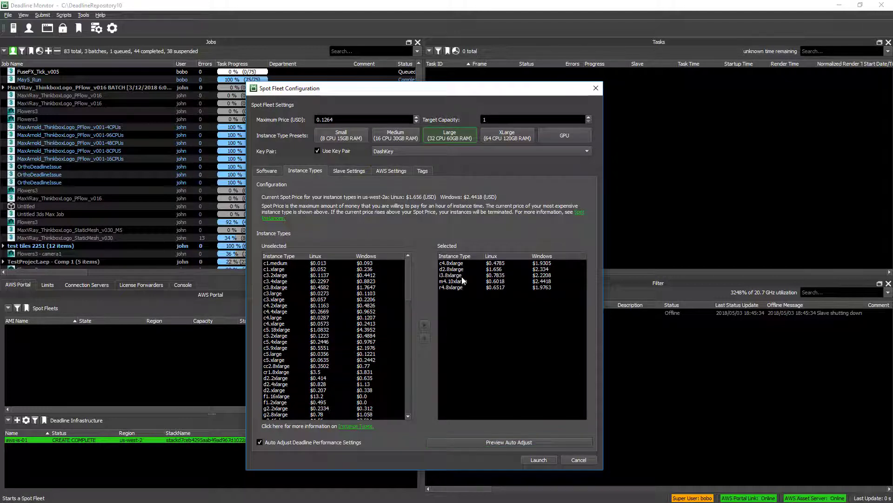
double_click(462, 275)
double_click(457, 269)
double_click(459, 275)
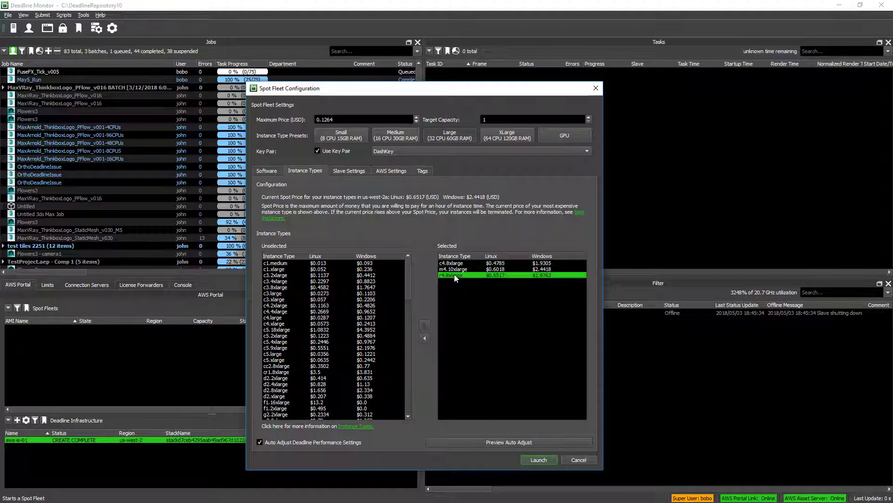
Step: Add c5.9xlarge and m5.12xlarge to the Spot Fleet's selected instance types
double_click(281, 347)
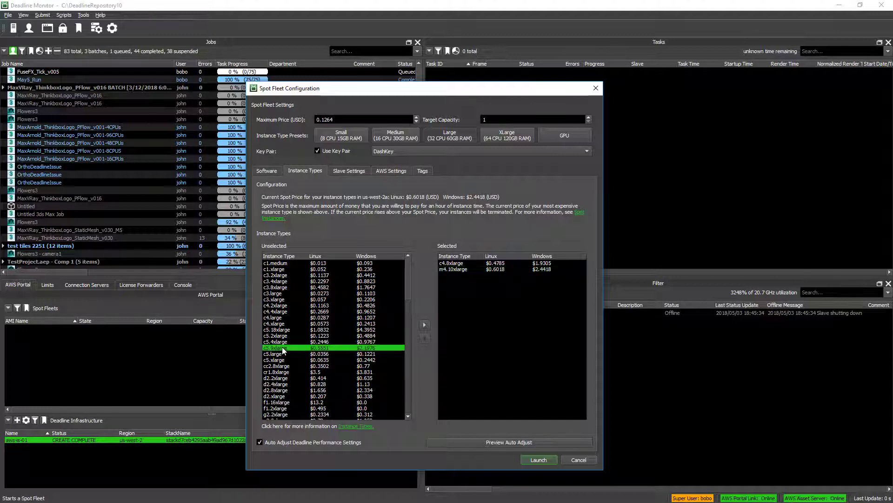
scroll(282, 349, "down", 6)
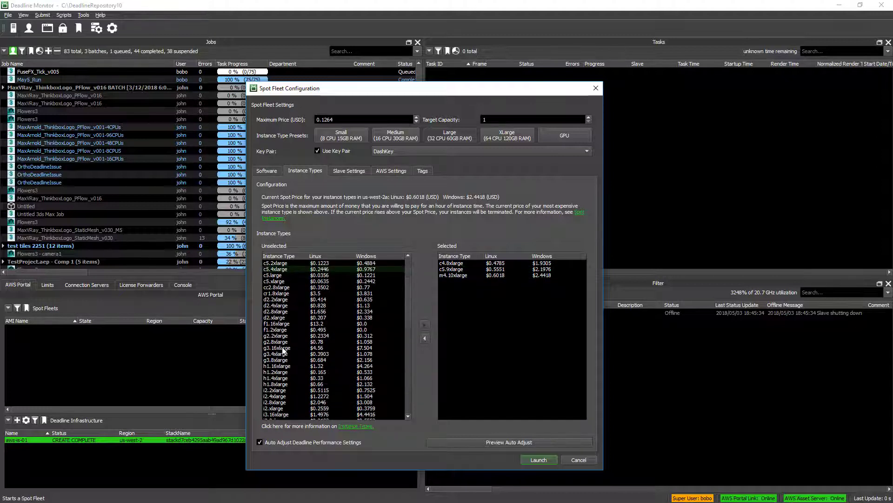
scroll(283, 350, "down", 9)
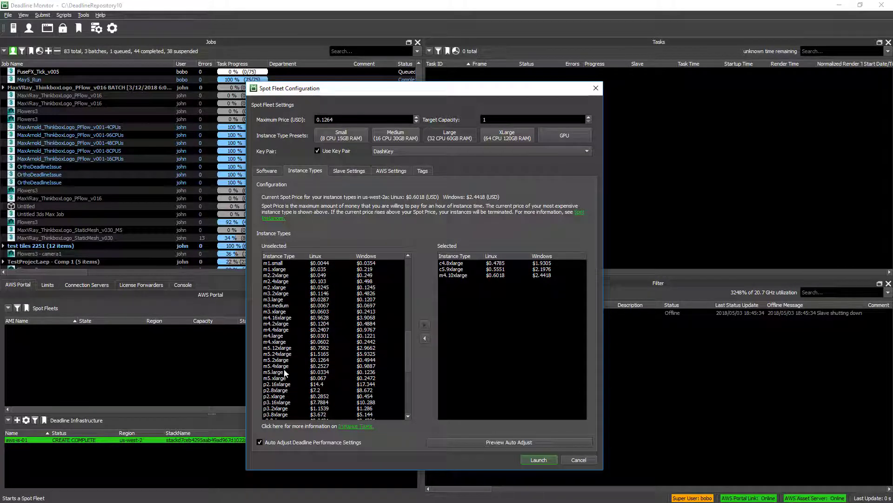
left_click(285, 348)
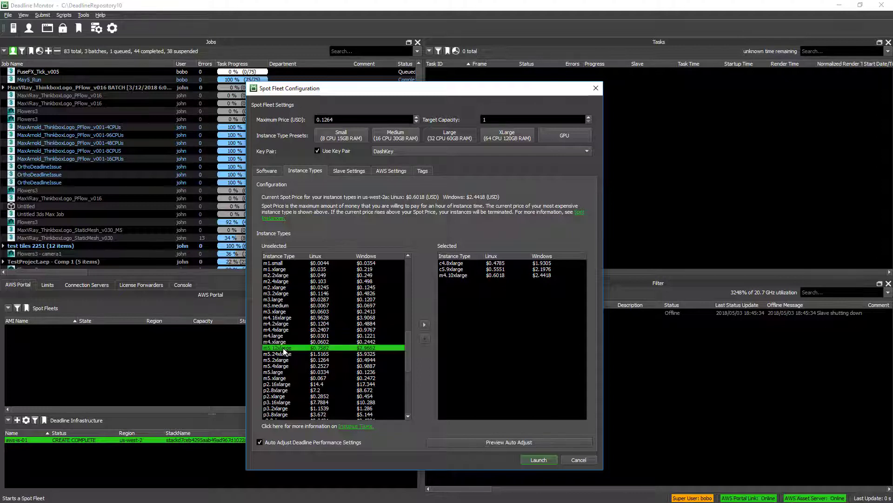
double_click(285, 348)
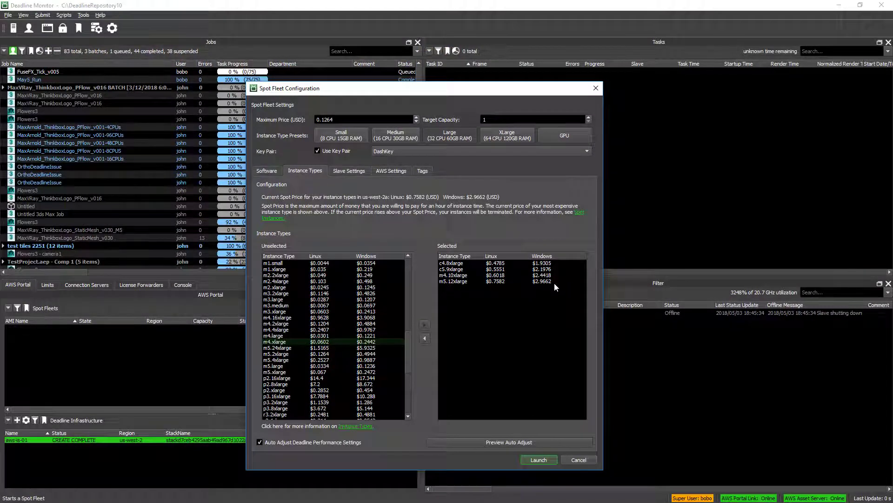
Step: Set the Spot Fleet's maximum price to 4 USD and its target capacity to 10
left_click_drag(347, 119, 306, 123)
type("4")
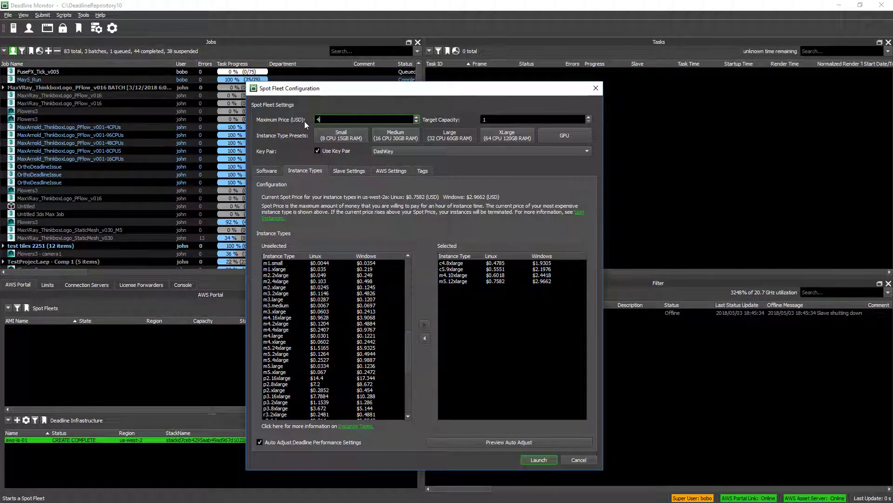
left_click(500, 119)
type("0")
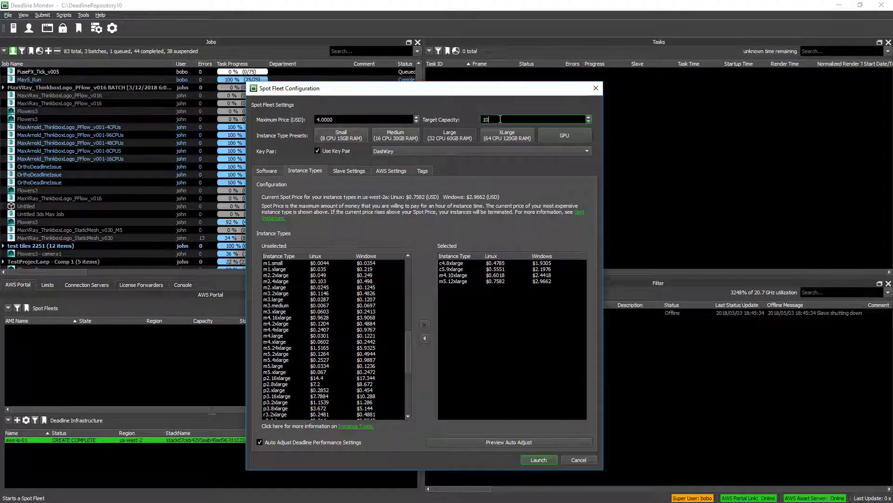
Step: Set the fleet's request type to Maintain Instances and assign its slaves to the 3dsmax group and the 3d pool
left_click(348, 170)
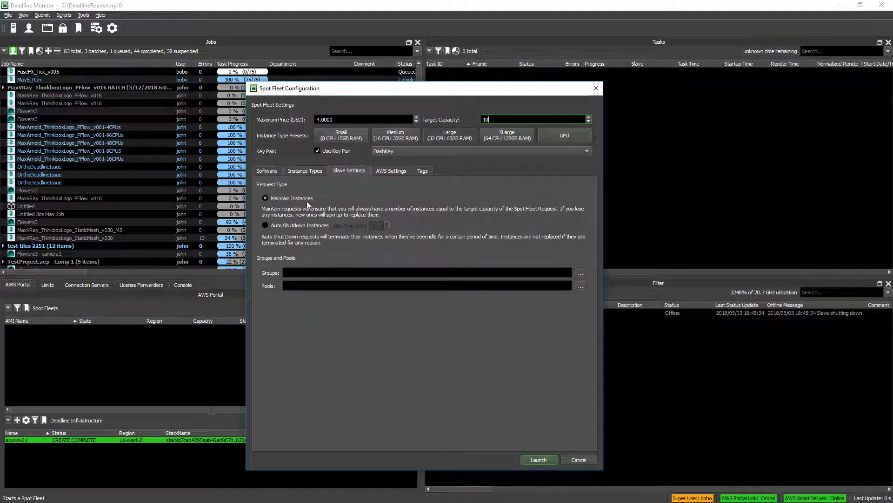
left_click(273, 226)
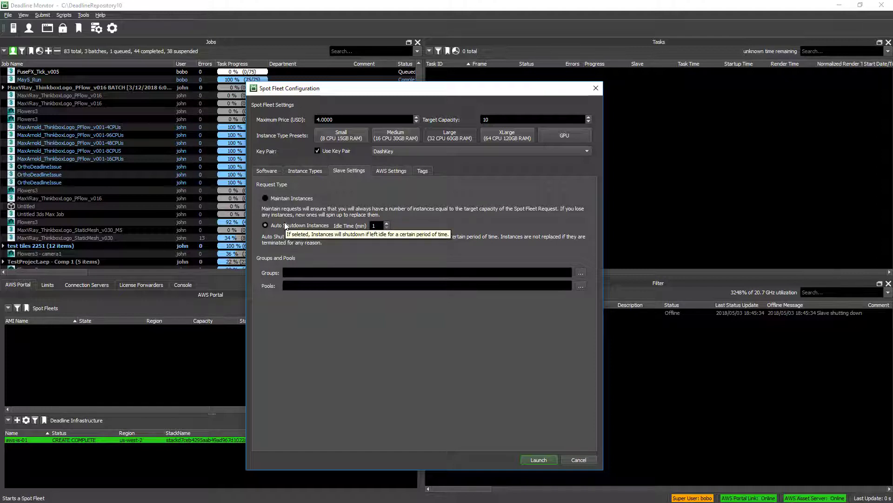
left_click(280, 198)
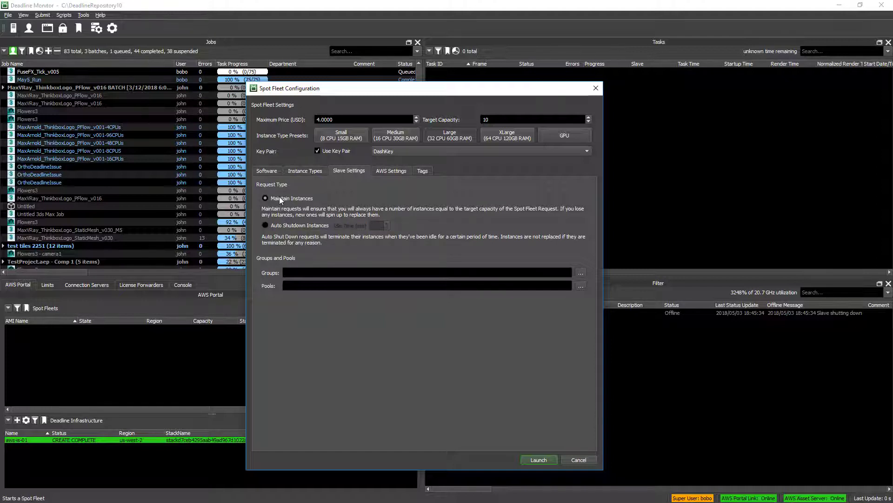
left_click(581, 272)
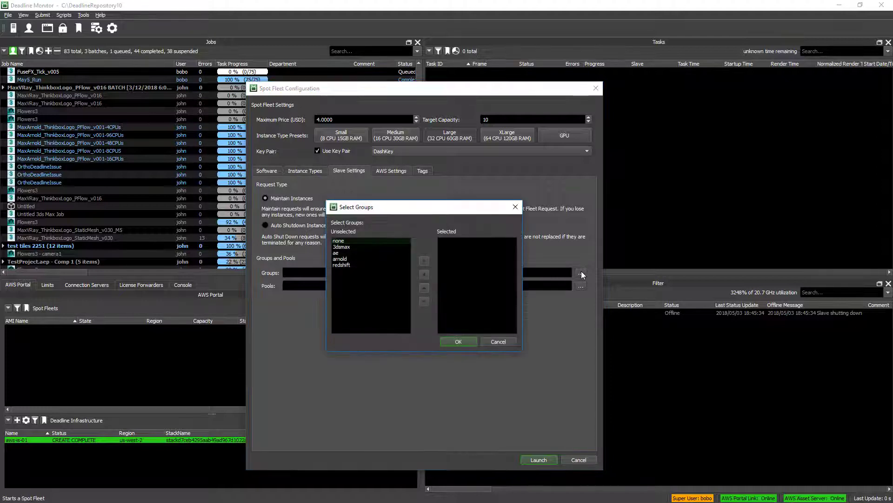
double_click(340, 247)
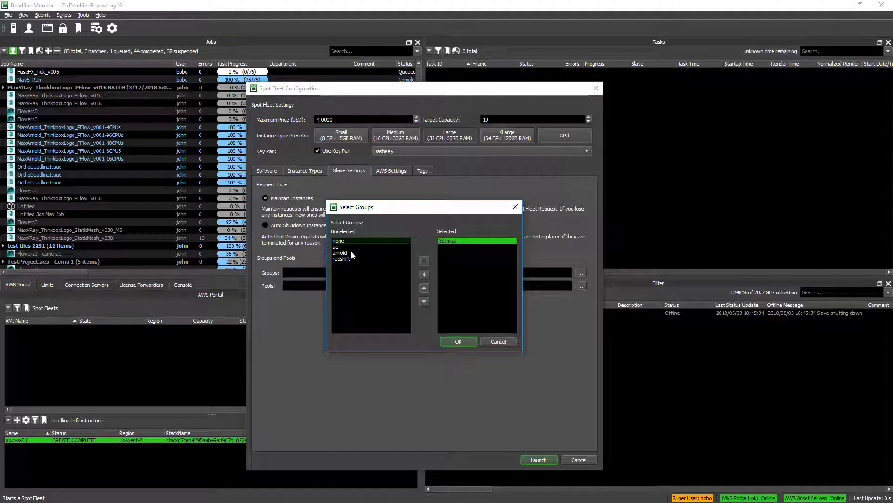
left_click(459, 341)
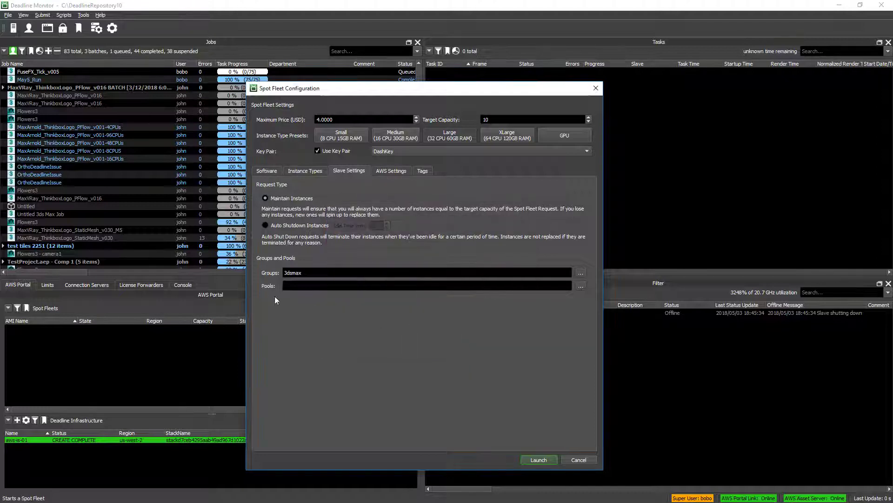
left_click(581, 285)
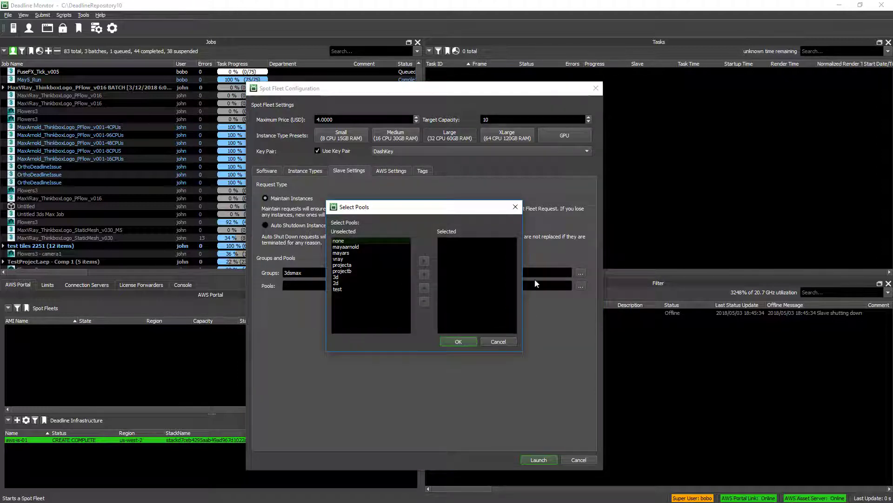
double_click(336, 276)
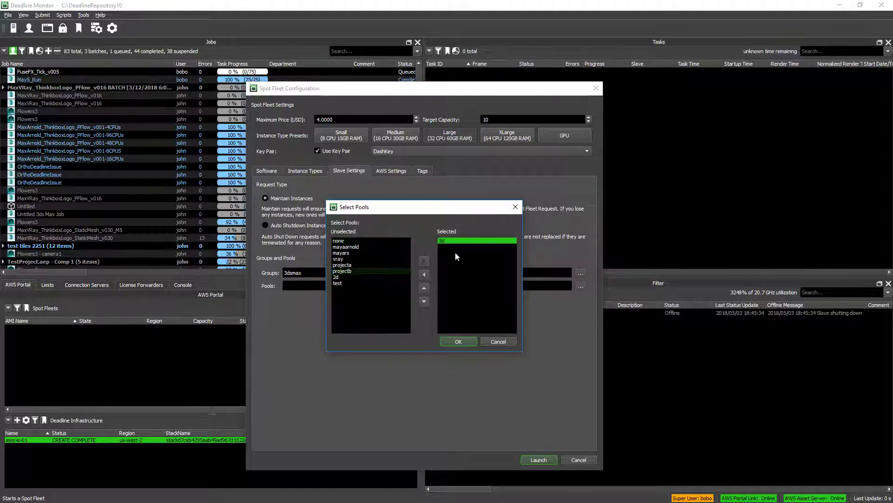
left_click(459, 342)
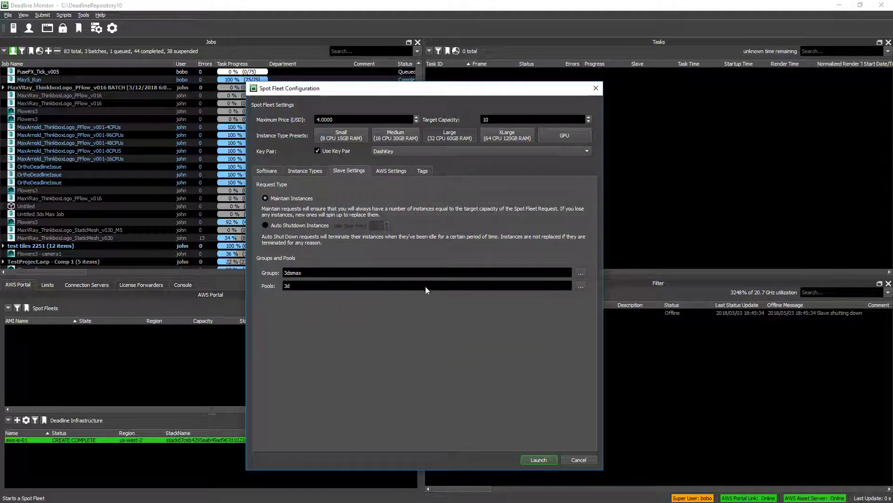
Step: Review the Spot Fleet's availability zones, tags and selected instance types
left_click(389, 173)
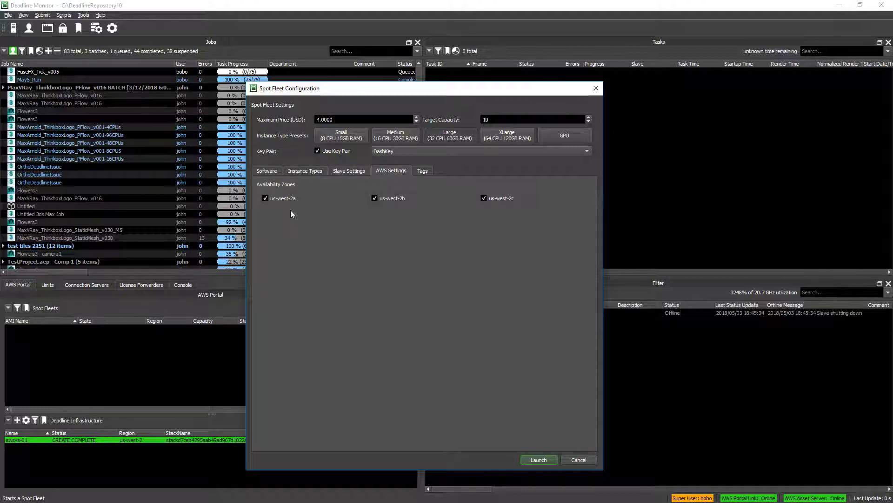
left_click(422, 172)
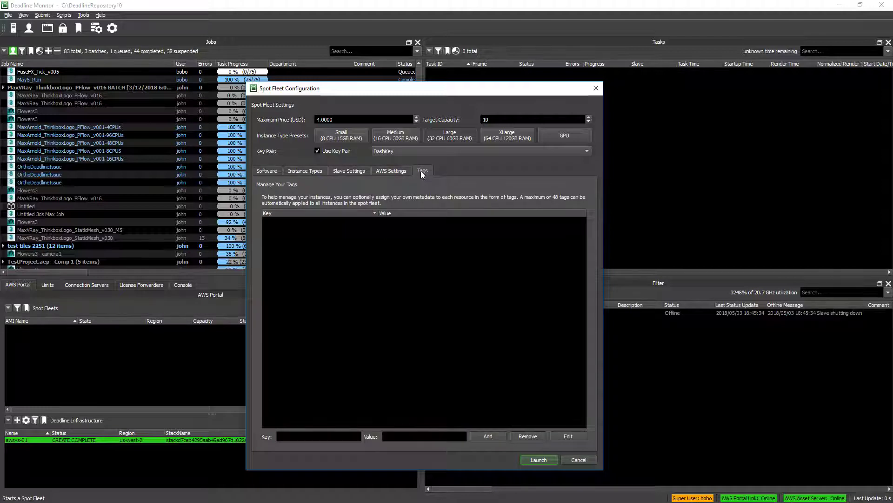
left_click(301, 172)
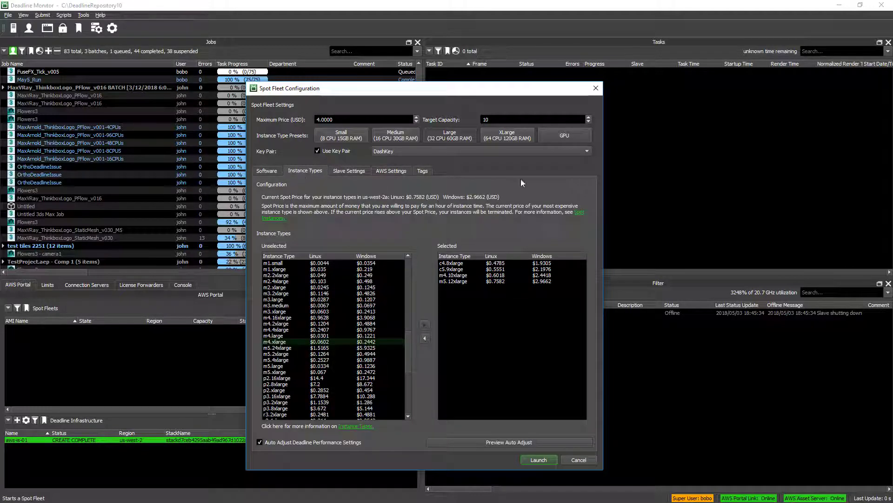
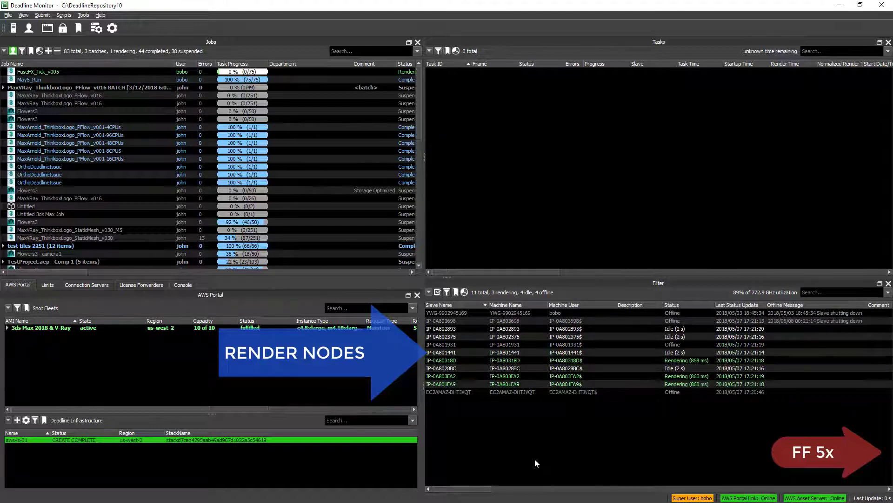
Step: Show the FuseFX_Tick_v005 job's tasks and list the individual instances of the 3ds Max 2018 & V-Ray Spot Fleet
left_click(37, 71)
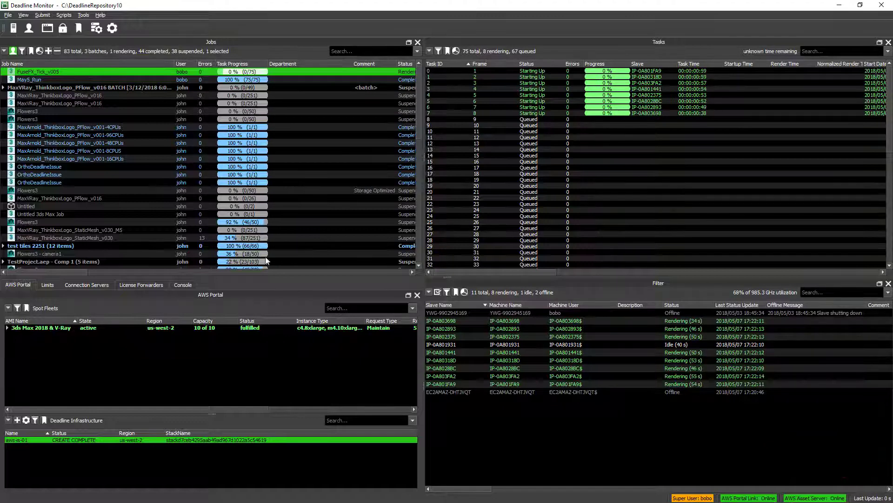
left_click(7, 328)
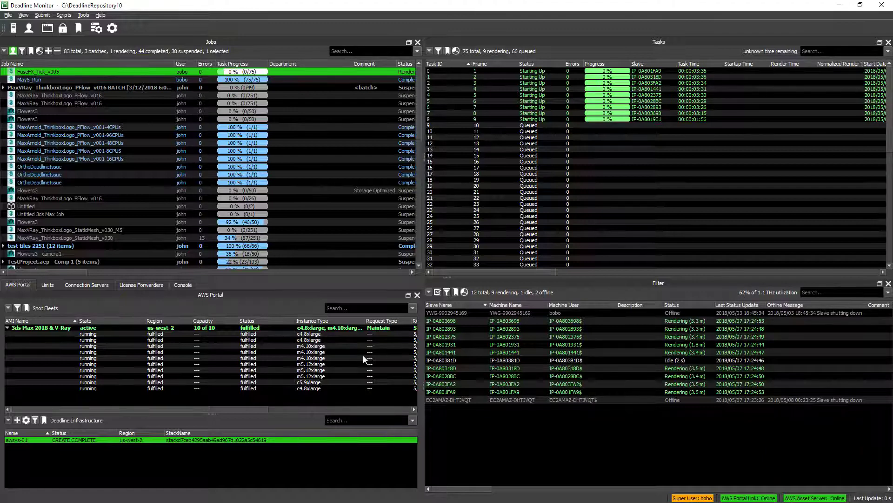
Step: View the slave states as a graph, return to the slave list, and check the job tasks' peak RAM usage
left_click(464, 293)
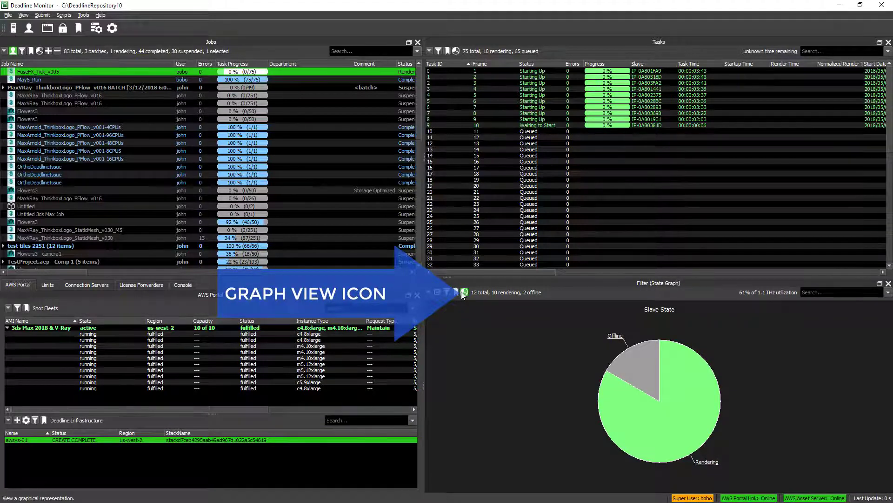
left_click(464, 293)
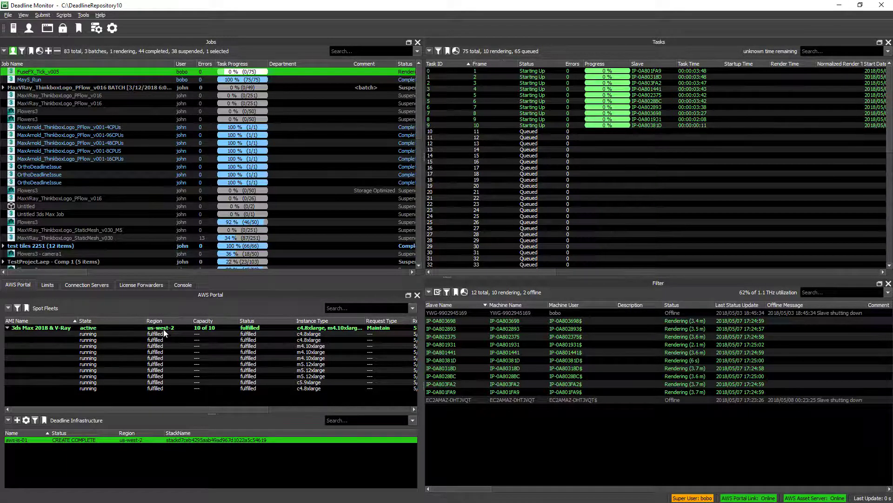
left_click(7, 328)
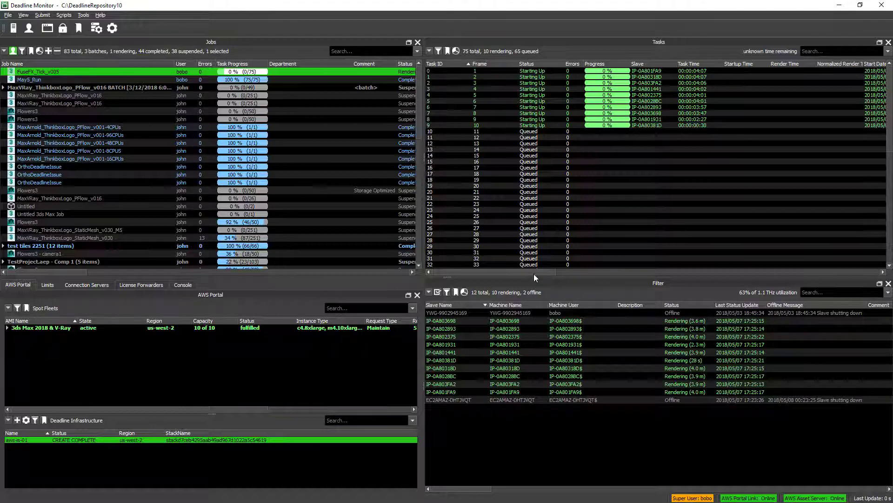
left_click_drag(534, 273, 650, 273)
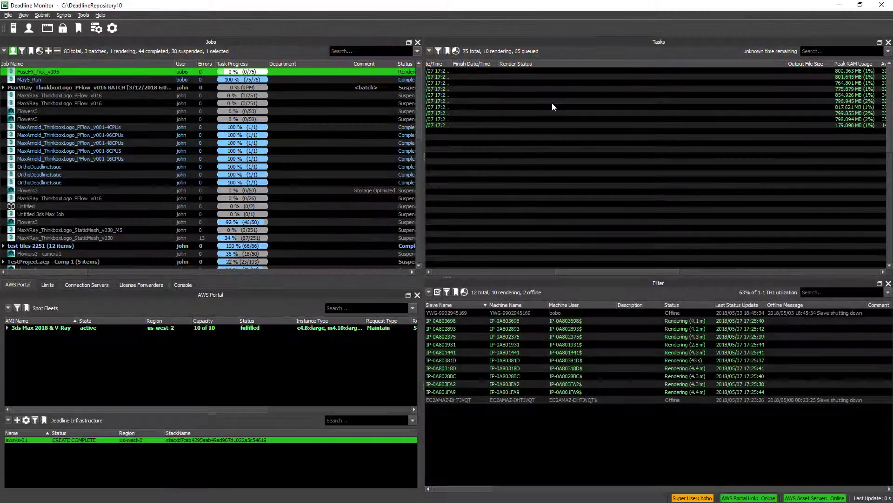
Step: Find the render candidates for FuseFX_Tick_v005 and compare the slaves unable to render with the job's pool and group
right_click(130, 71)
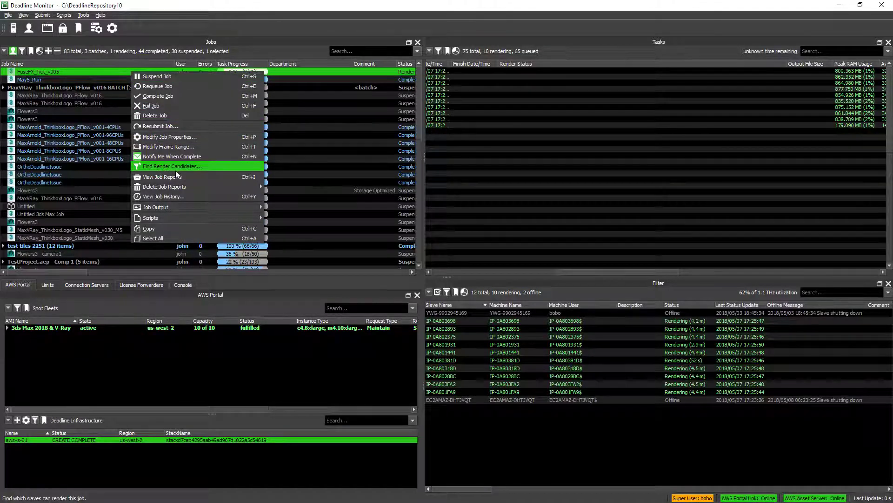
left_click(189, 166)
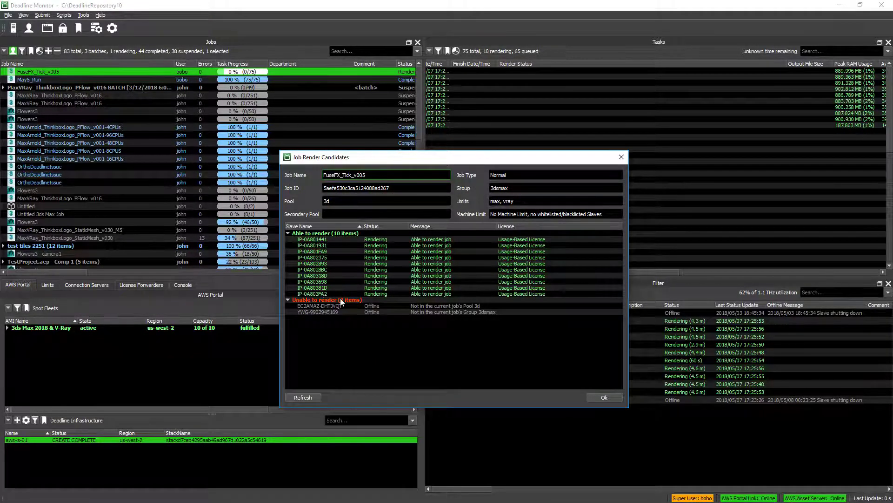
left_click(332, 311)
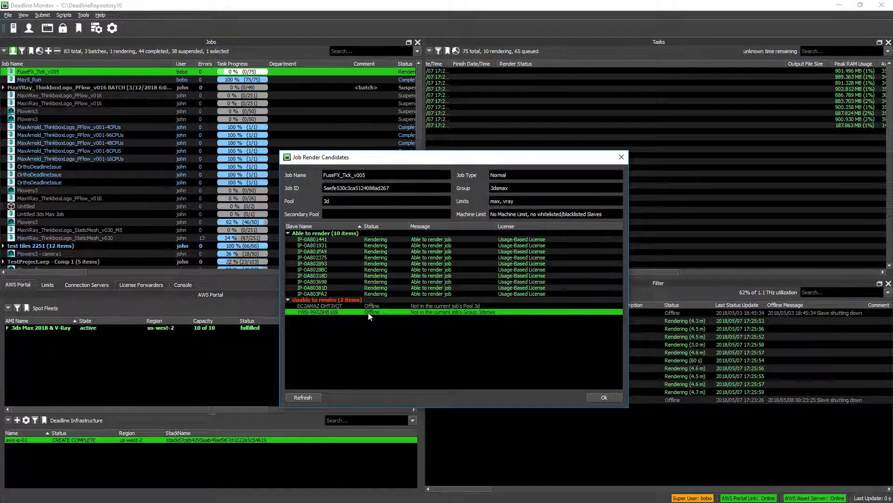
left_click(485, 305)
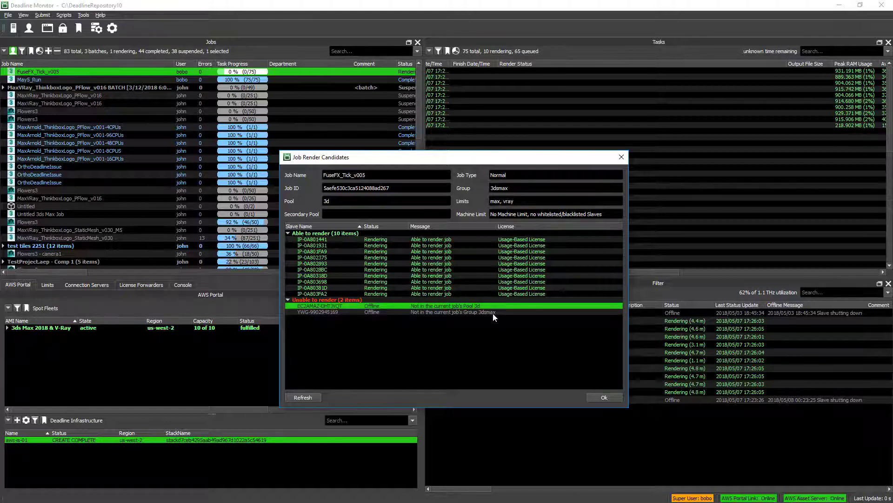
left_click(495, 318)
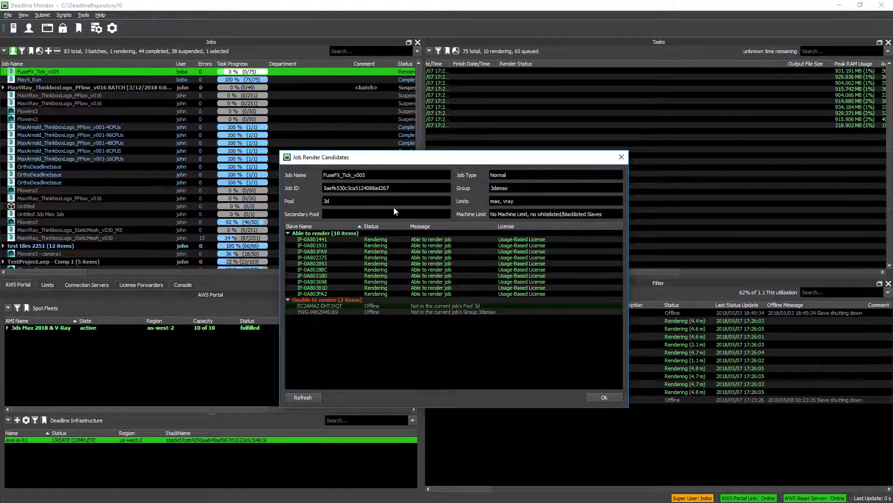
left_click(330, 202)
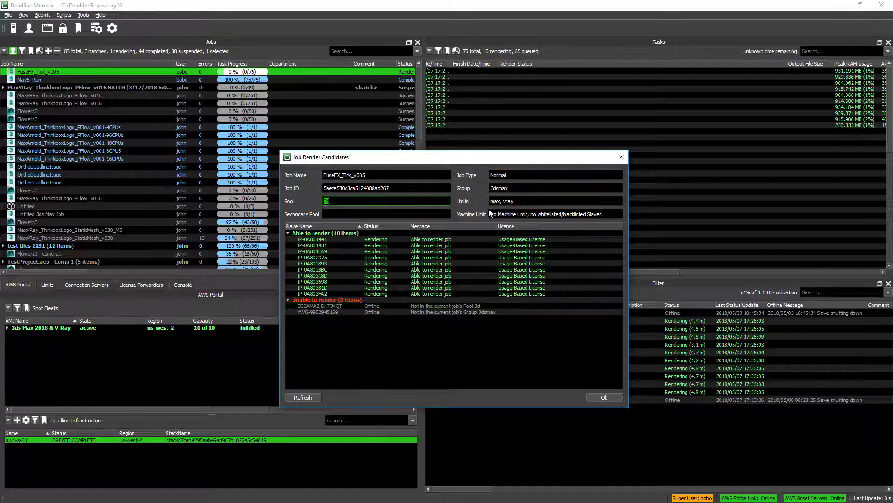
left_click(506, 188)
left_click_drag(506, 188, 485, 190)
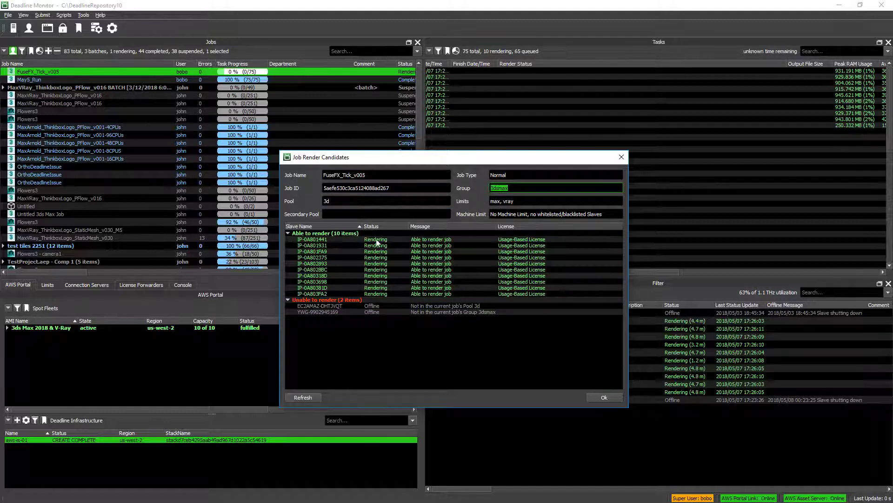
left_click(385, 308)
left_click(601, 397)
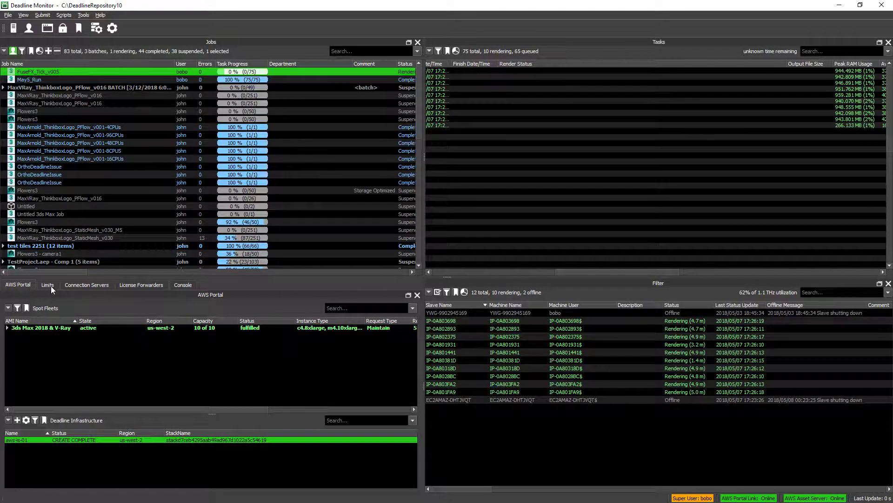
Step: Review the usage-based licensing settings of the max and vray license limits, and return to the Spot Fleet overview
left_click(51, 286)
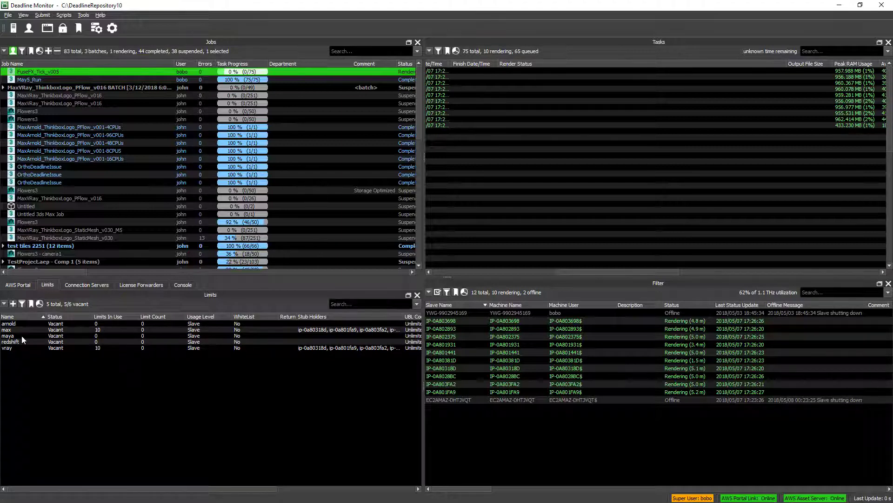
left_click(8, 330)
double_click(9, 331)
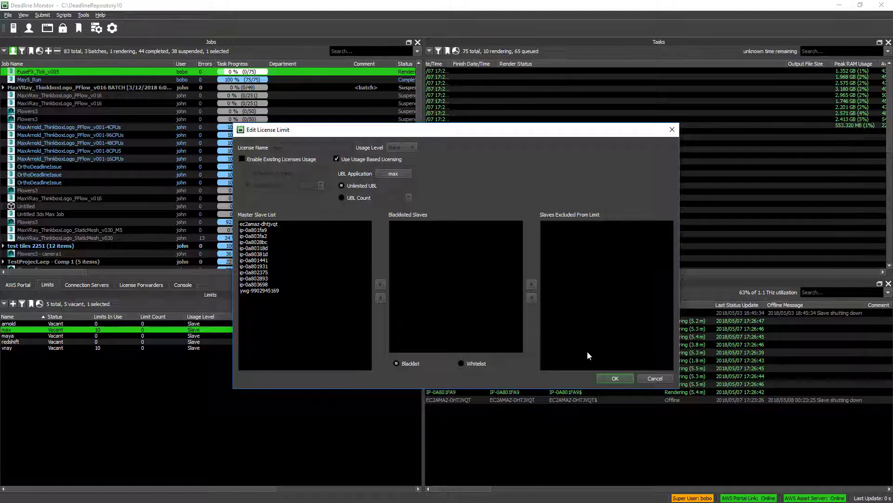
left_click(615, 378)
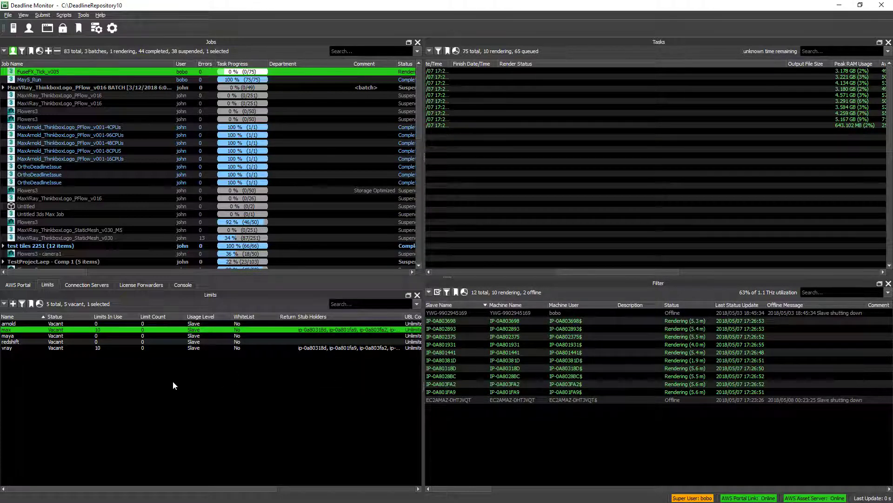
double_click(100, 347)
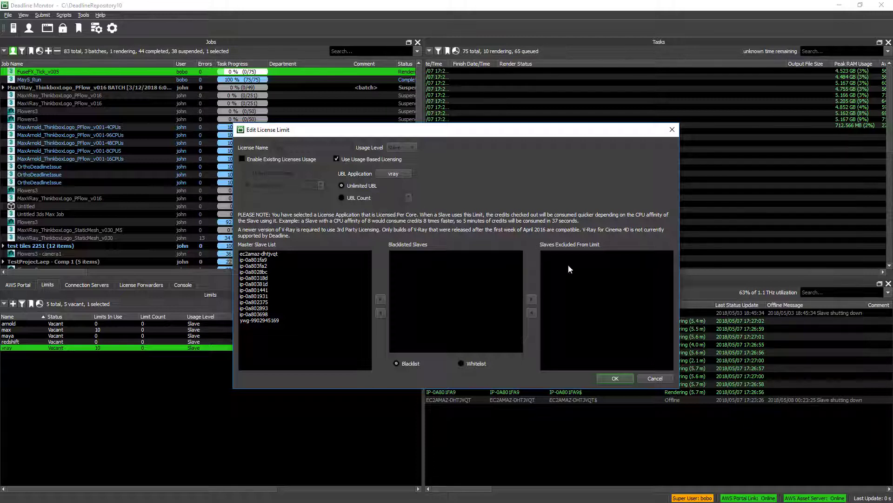
left_click(616, 378)
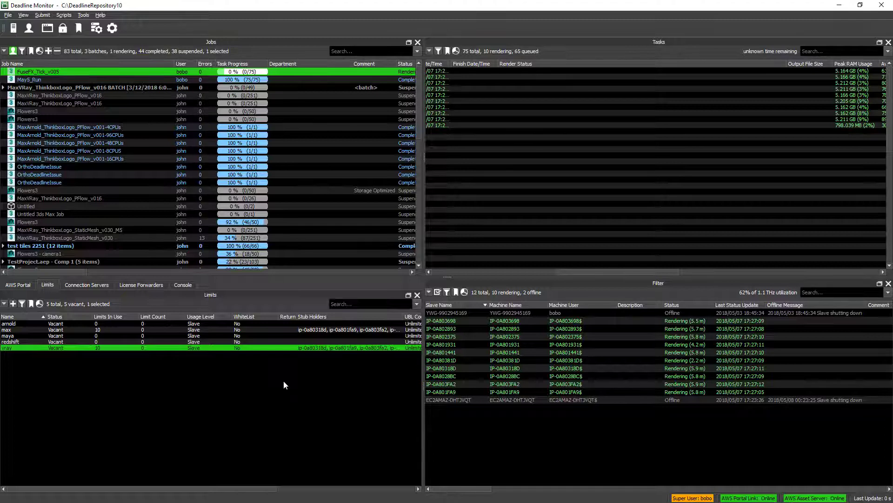
left_click(22, 285)
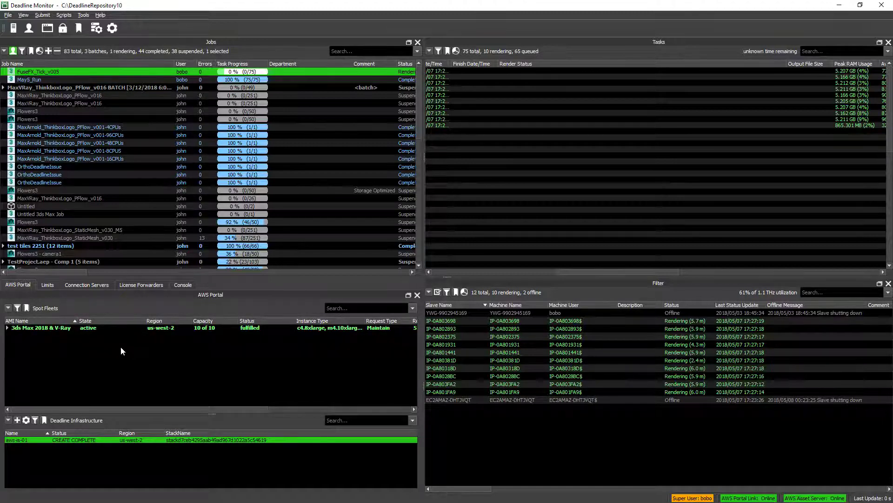
Step: Show the slave states as a graph and explore the output folder of the job's completed frame 4 task
left_click(465, 292)
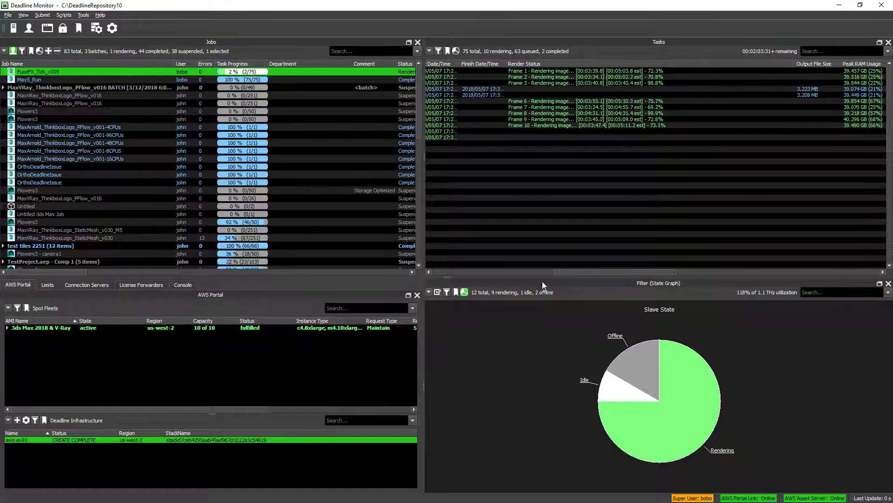
left_click_drag(560, 271, 404, 280)
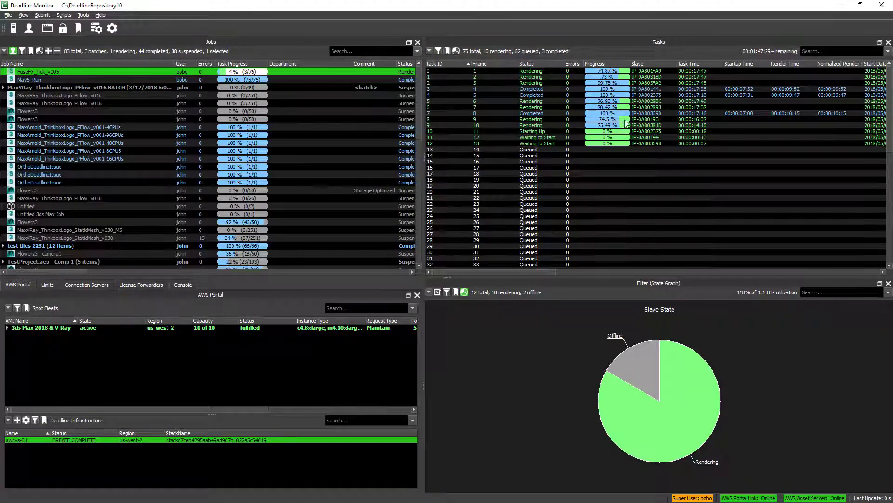
left_click(626, 90)
right_click(627, 94)
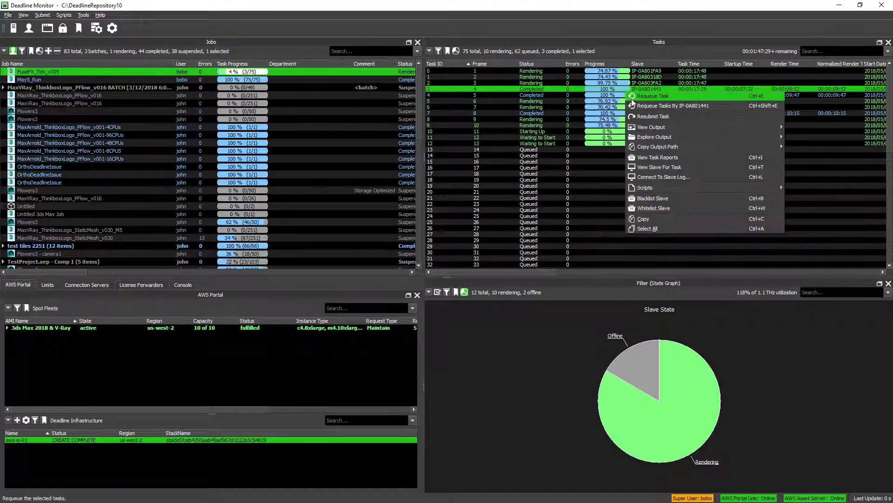
mouse_move(655, 136)
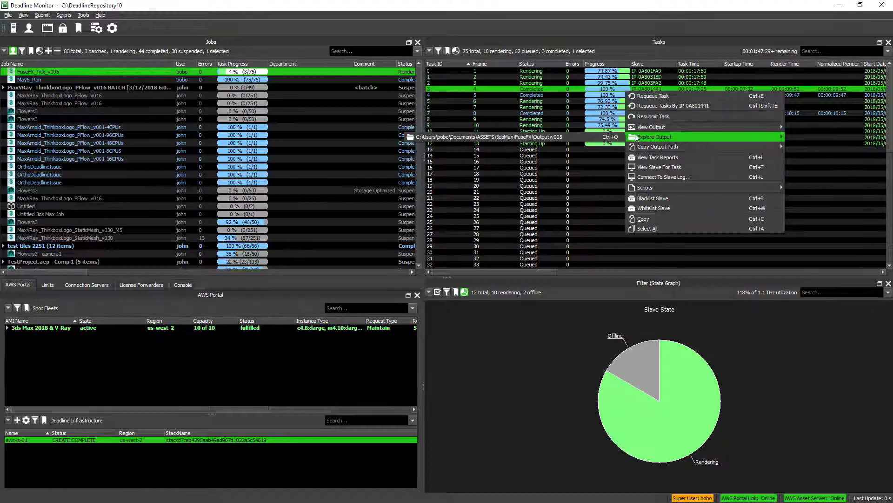
left_click(619, 135)
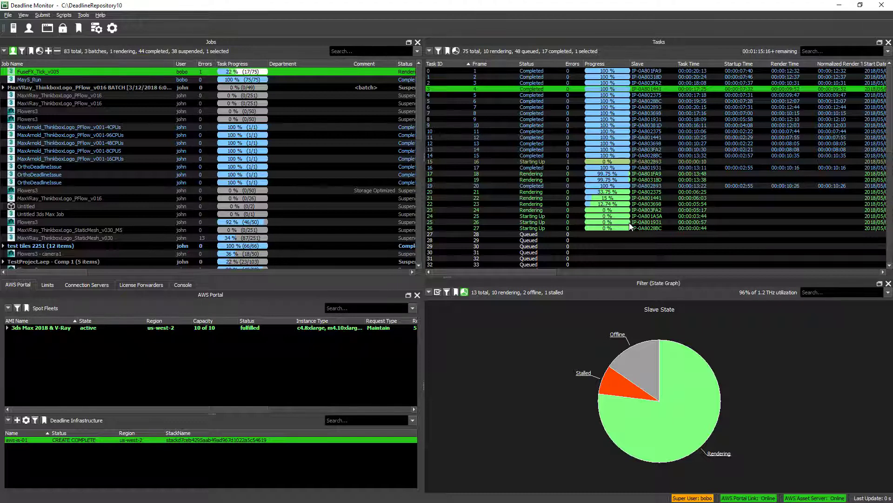
Step: Check the status of the individual slaves in the list, and return to the state graph
left_click(464, 292)
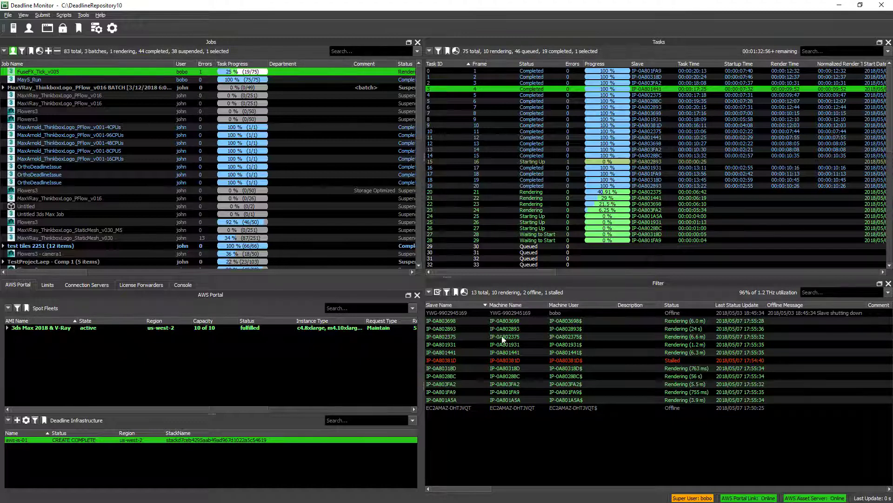
left_click(464, 292)
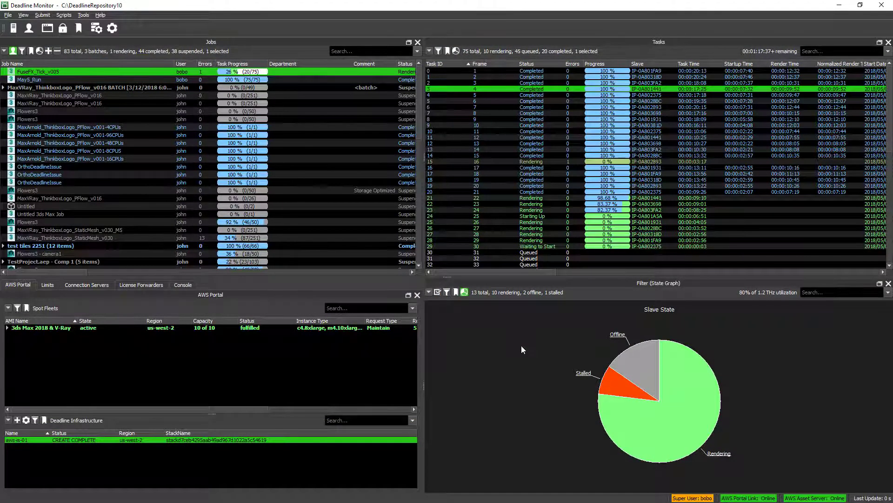
Step: Set the 3ds Max 2018 & V-Ray Spot Fleet's target capacity to 20 render nodes, accepting the previewed automatic performance adjustments
right_click(195, 330)
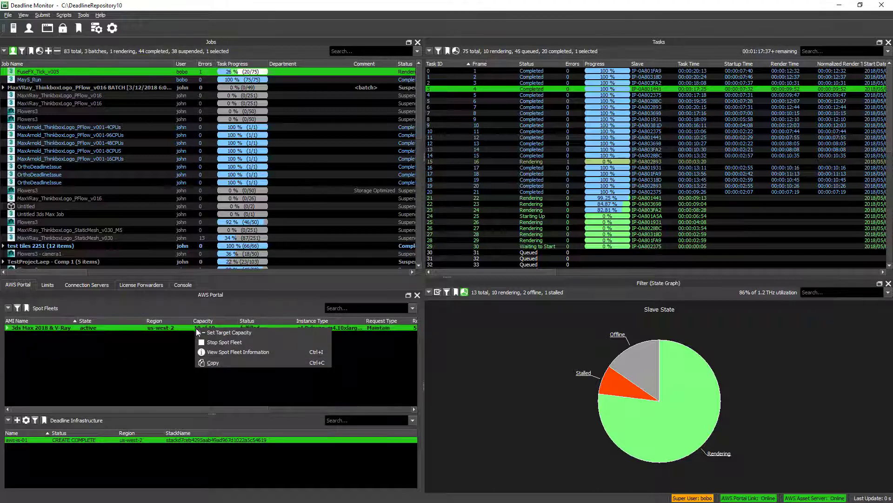
left_click(252, 333)
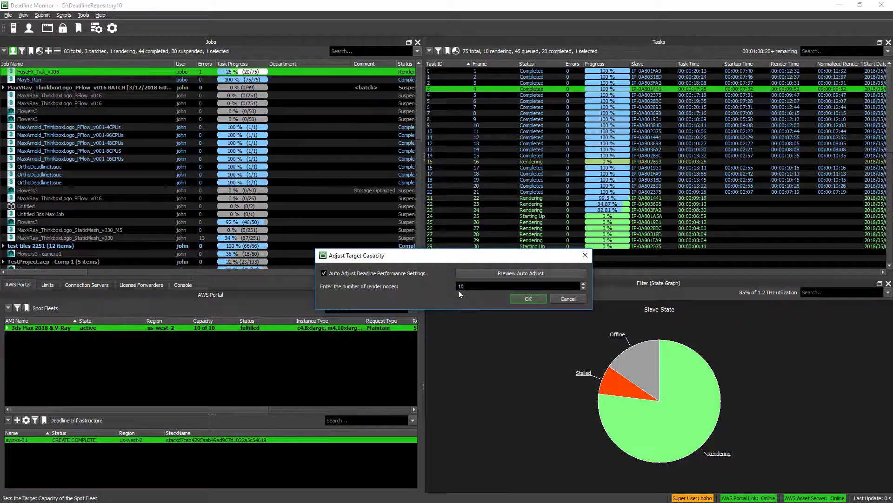
left_click_drag(461, 285, 454, 286)
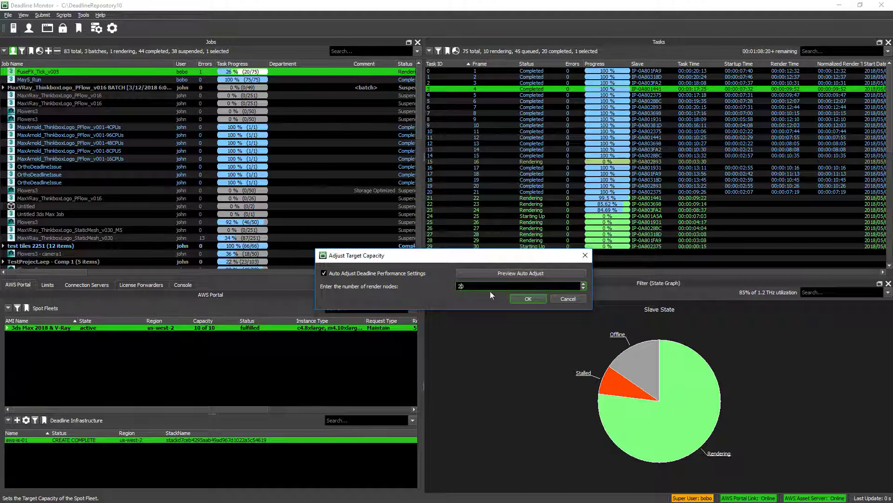
type("2")
left_click(524, 298)
left_click(482, 273)
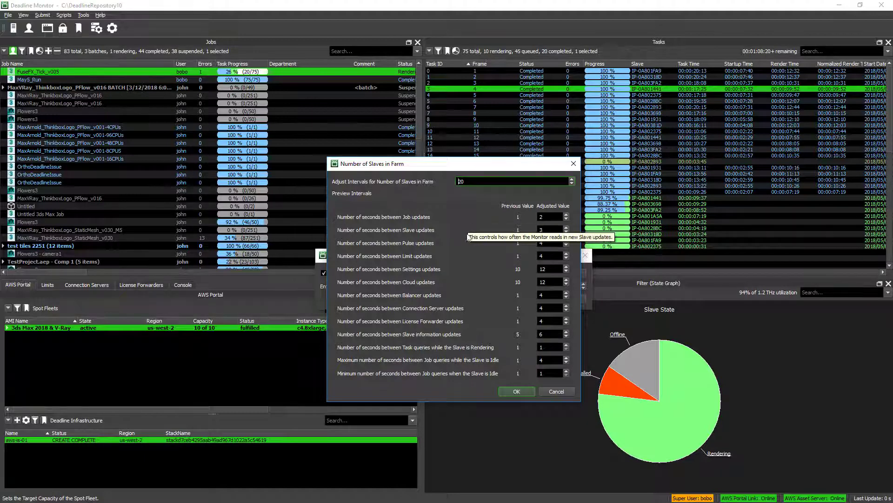
left_click(517, 390)
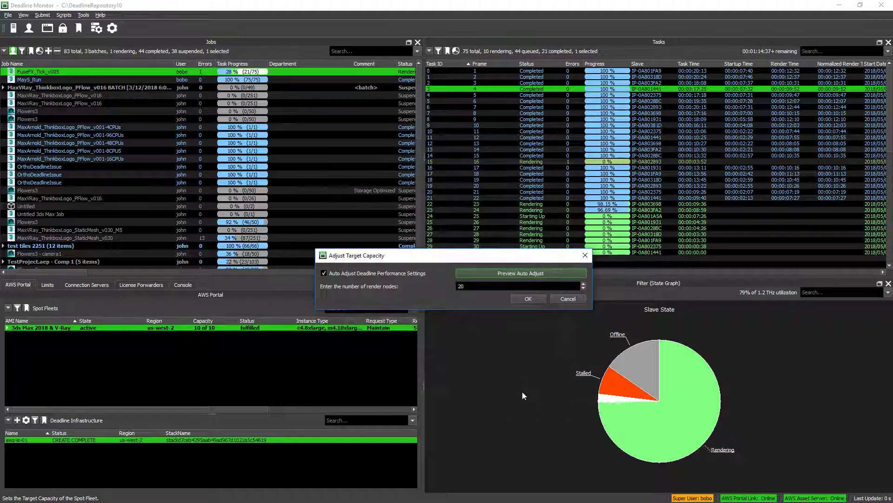
left_click(528, 299)
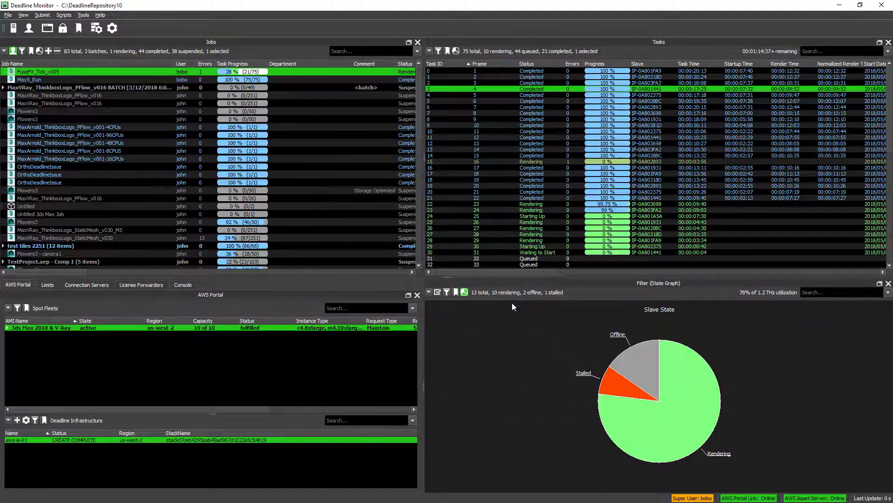
left_click(209, 341)
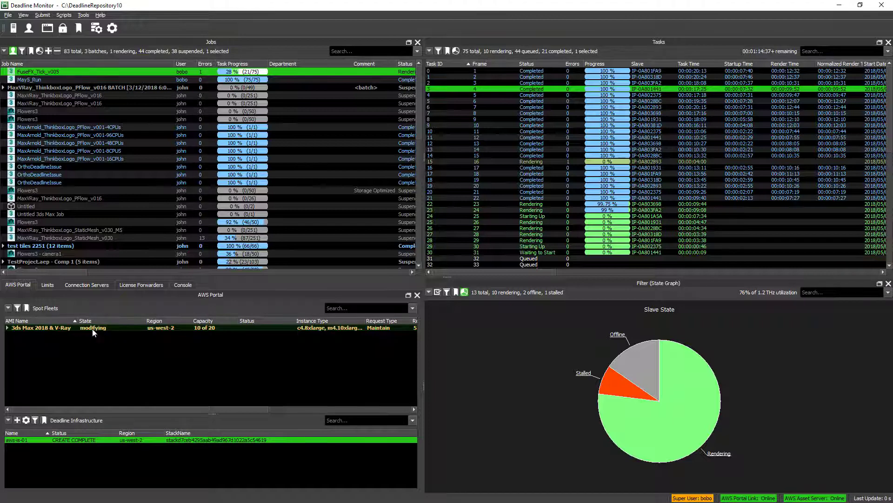
Step: List the Spot Fleet's individual instances and look through the progress of the job's higher-numbered tasks
left_click(8, 328)
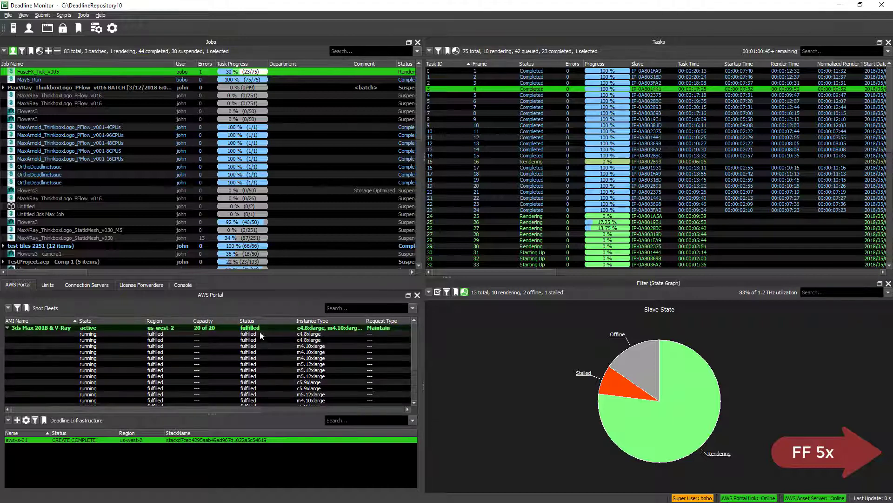
scroll(616, 235, "down", 5)
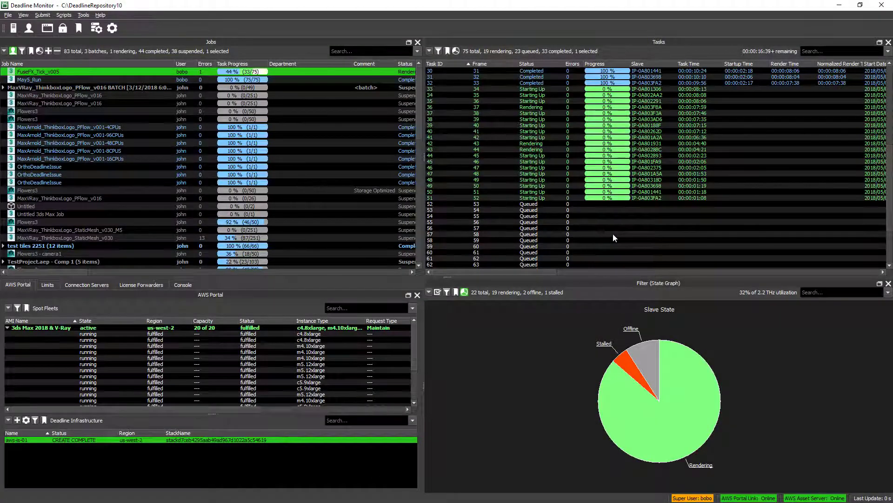
Step: Delete the stalled slave IP-0A80381D from the repository, and return to the slave state graph
left_click(465, 292)
left_click(524, 376)
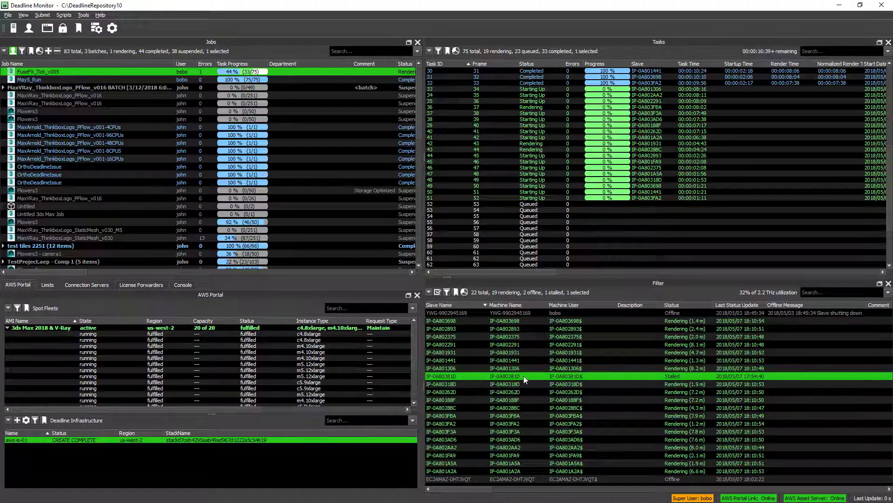
right_click(524, 376)
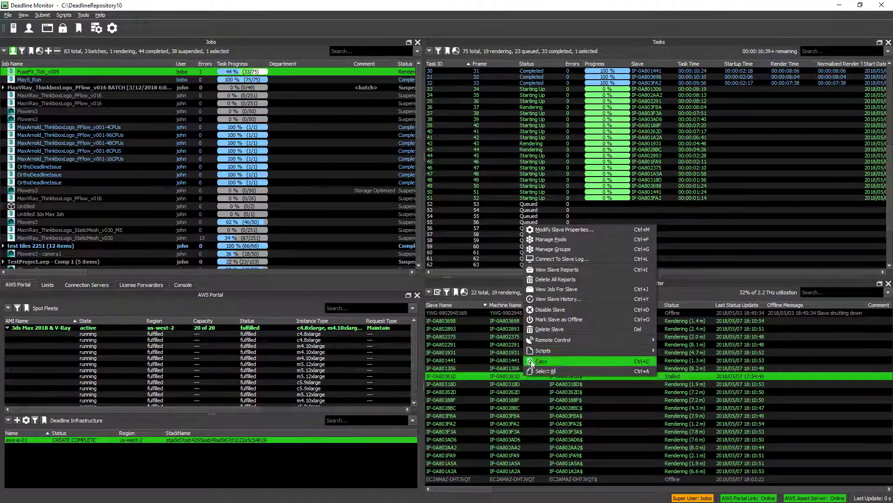
left_click(546, 329)
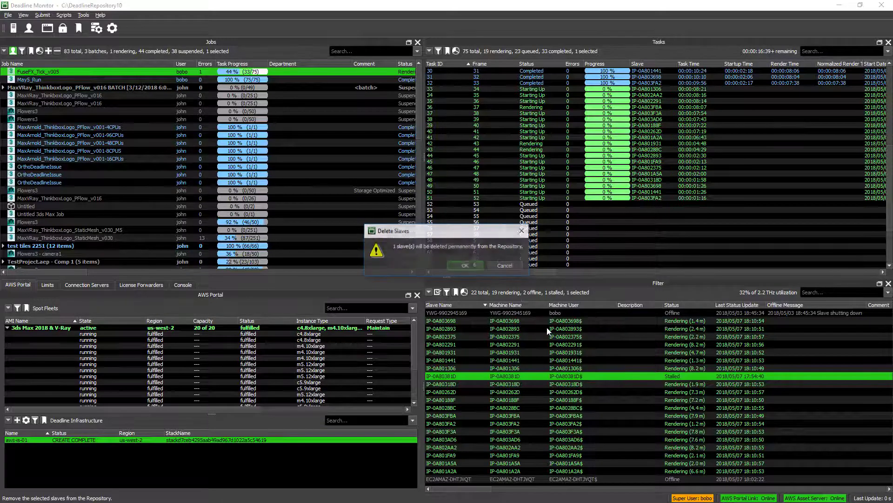
left_click(476, 269)
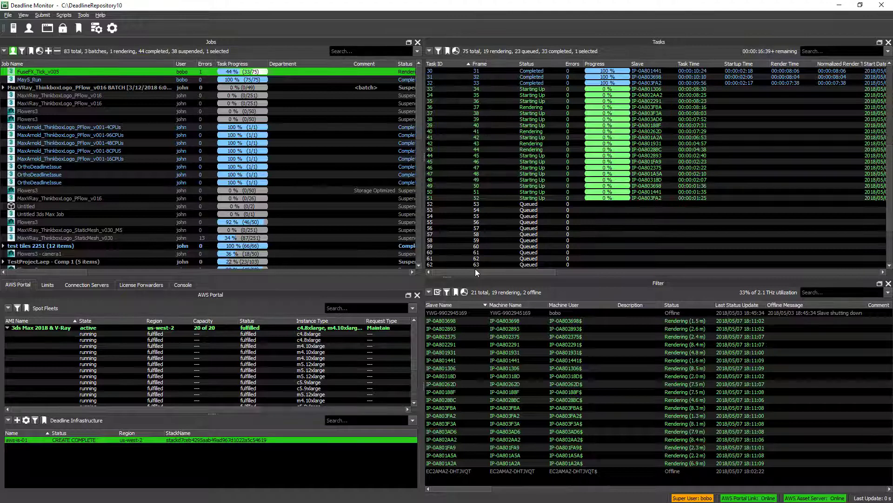
left_click(468, 290)
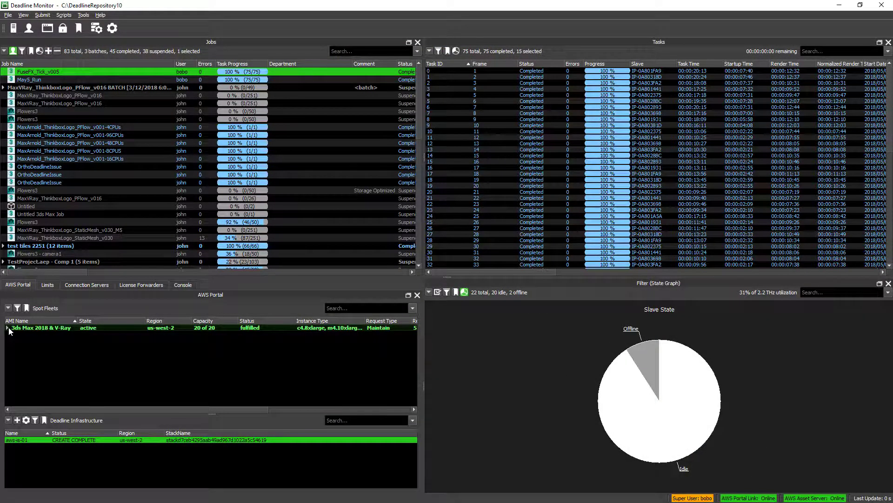
Step: Stop the 3ds Max 2018 & V-Ray Spot Fleet, accepting the previewed interval adjustments for 10 slaves, and look through its instances
right_click(25, 329)
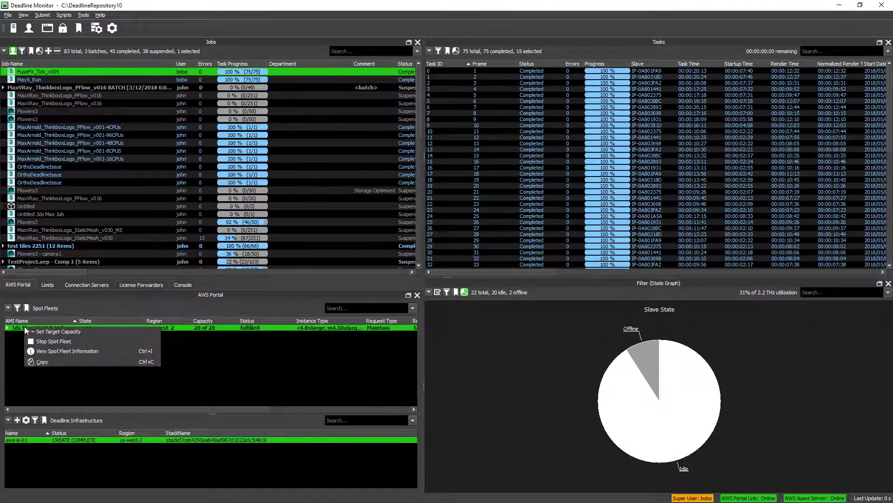
left_click(46, 342)
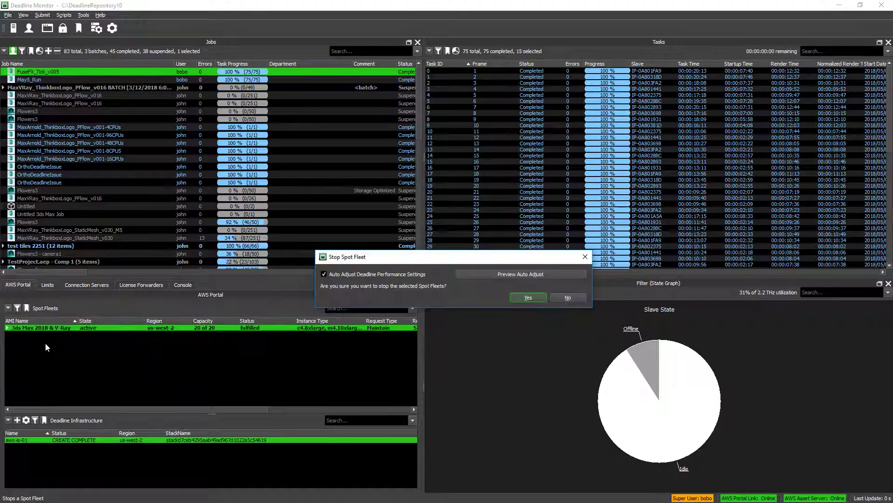
left_click(496, 276)
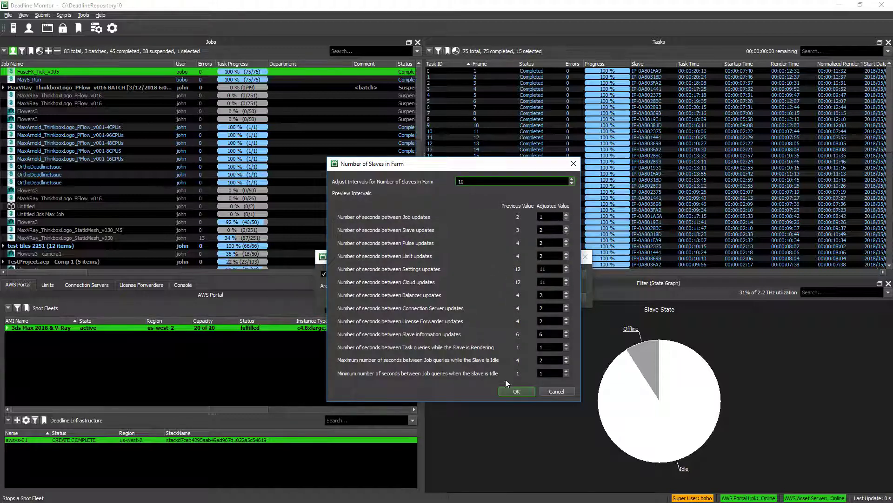
left_click(518, 390)
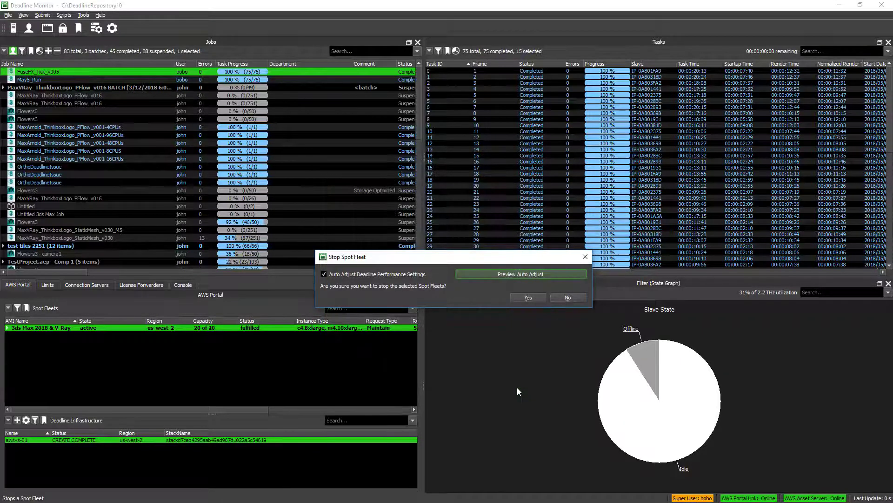
left_click(528, 298)
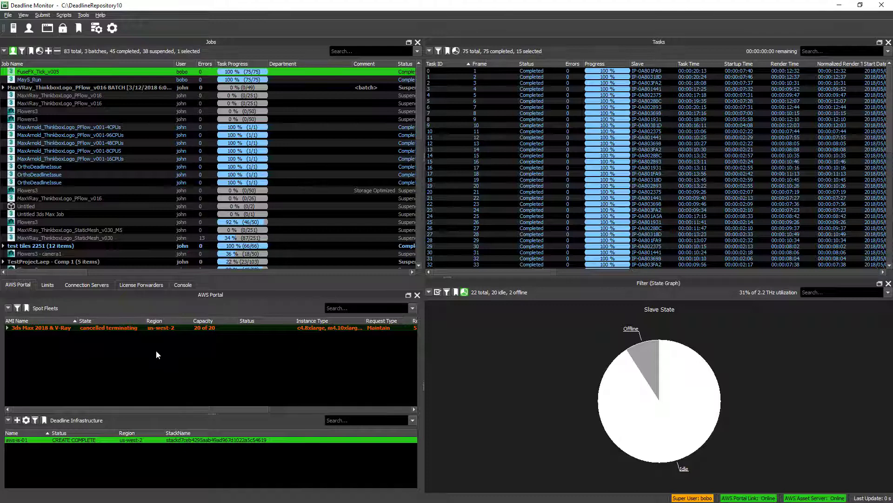
left_click(7, 327)
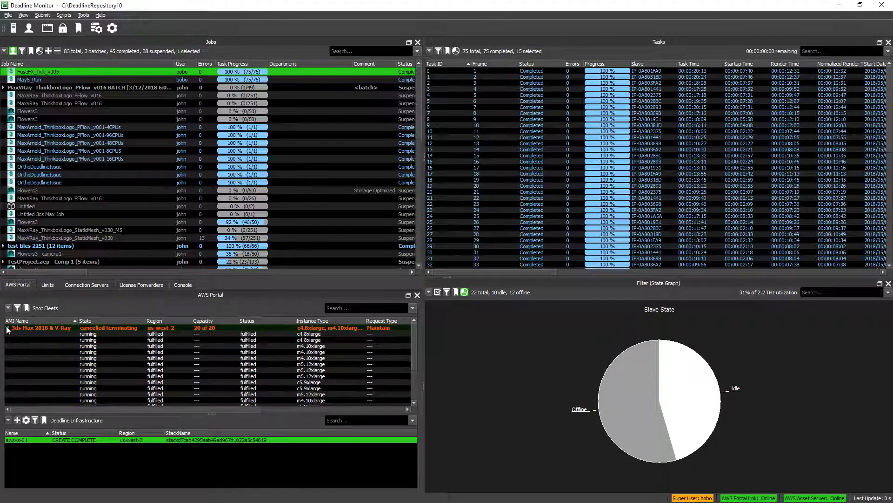
scroll(217, 340, "down", 3)
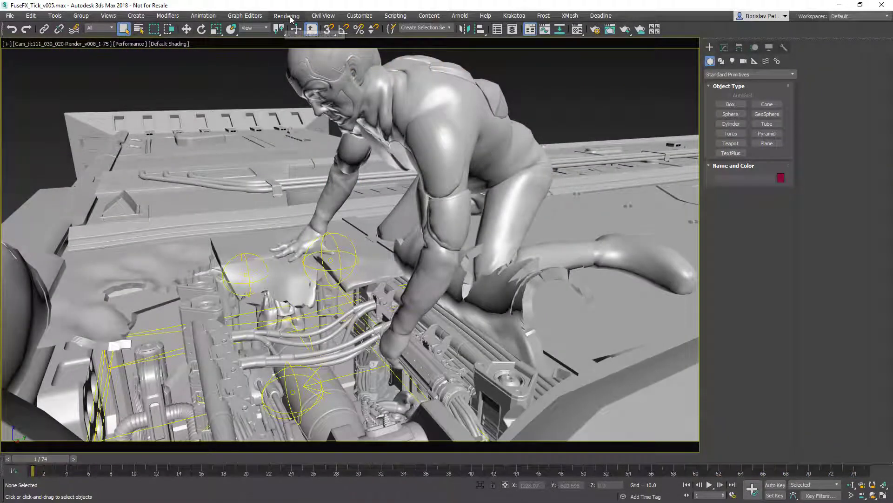
Step: Load the 75-frame EXR sequence starting at tick_.0001.exr from the FuseFX Output v005 folder into RAM Player channel A, accepting the default list and loading options
left_click(289, 17)
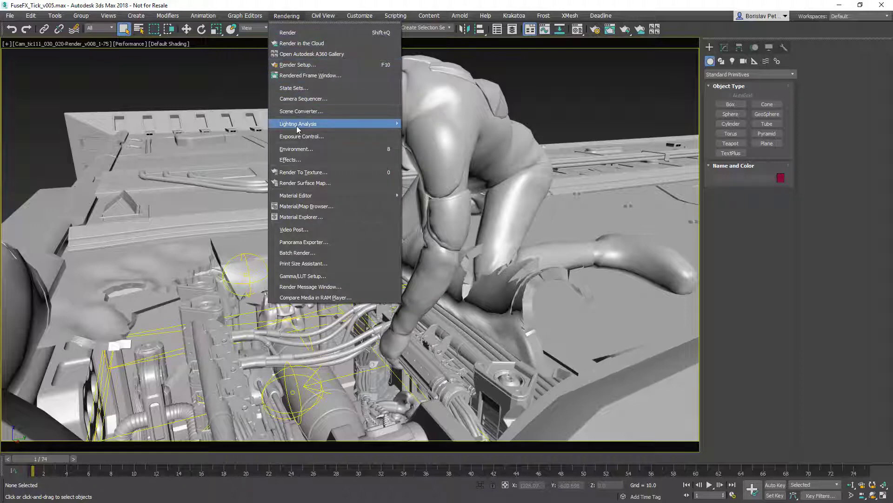
left_click(310, 300)
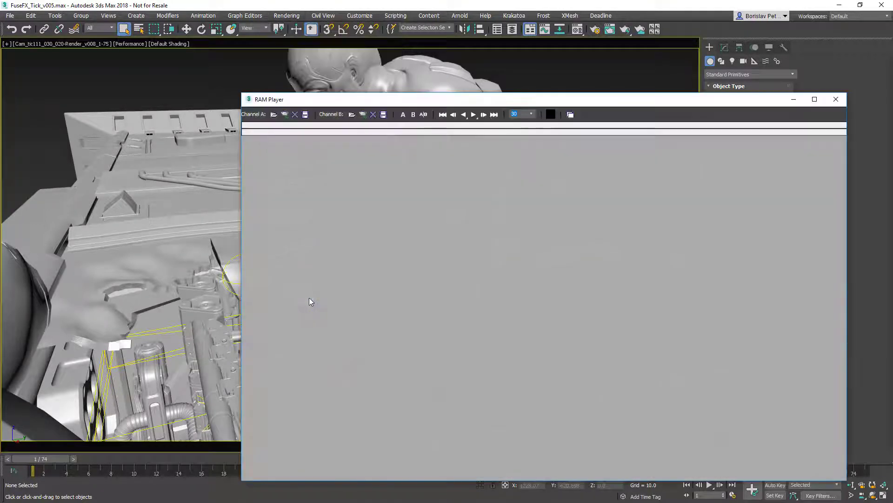
left_click(271, 114)
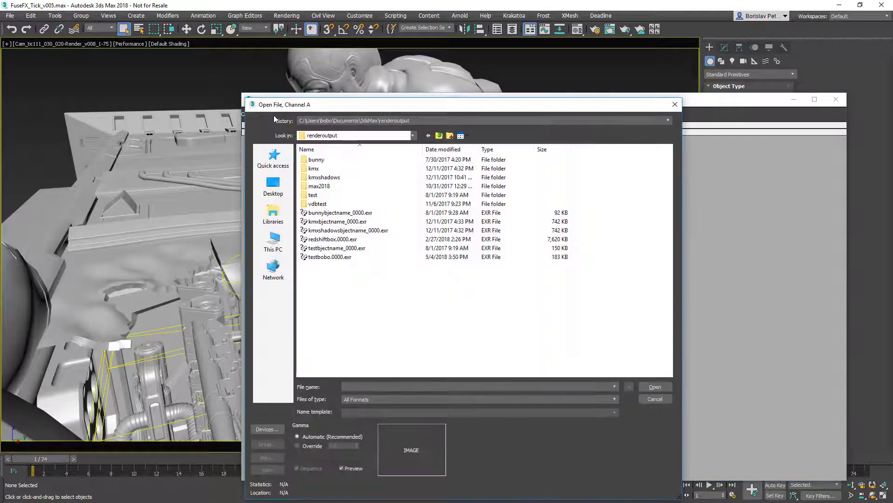
left_click(379, 121)
left_click(382, 131)
left_click(323, 171)
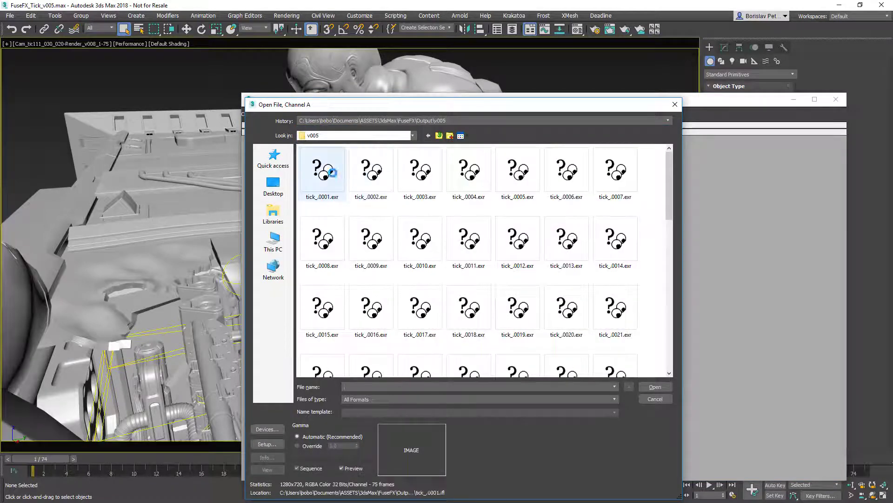
left_click(657, 388)
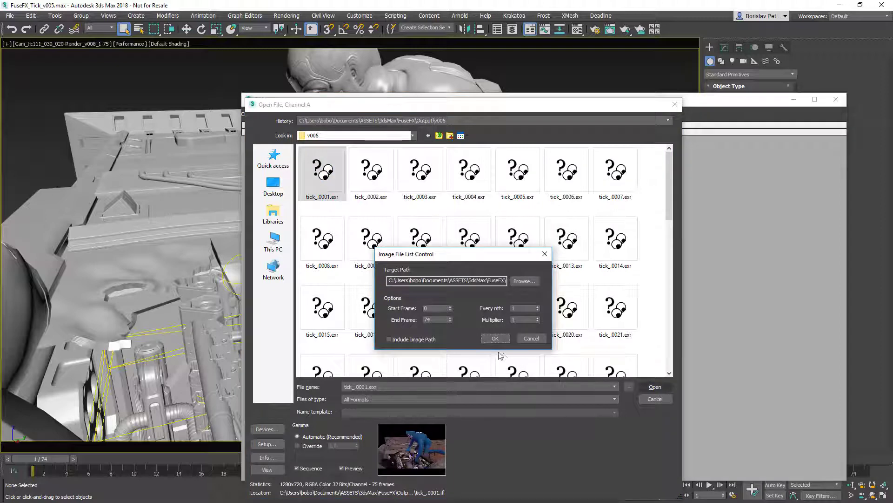
left_click(494, 338)
left_click(575, 337)
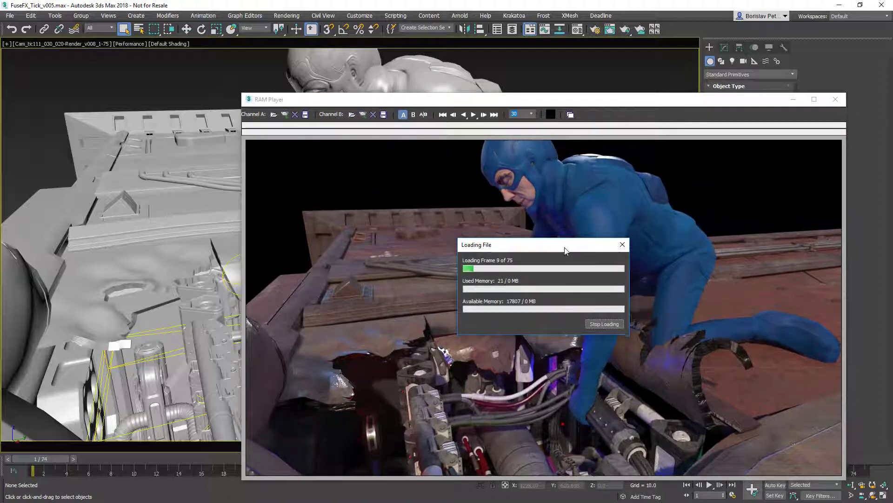
left_click_drag(566, 249, 590, 424)
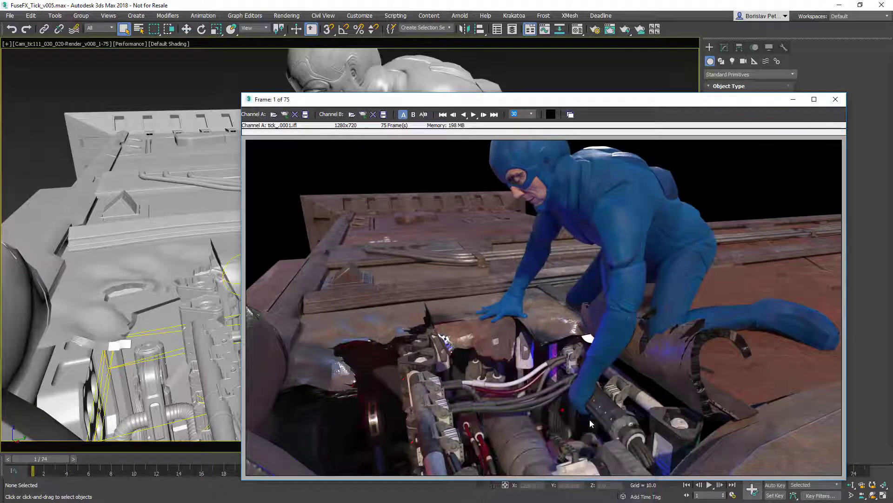
Step: Play the loaded tick render sequence at 30 fps, stop playback, and scrub back through its frames to the first one
left_click(474, 114)
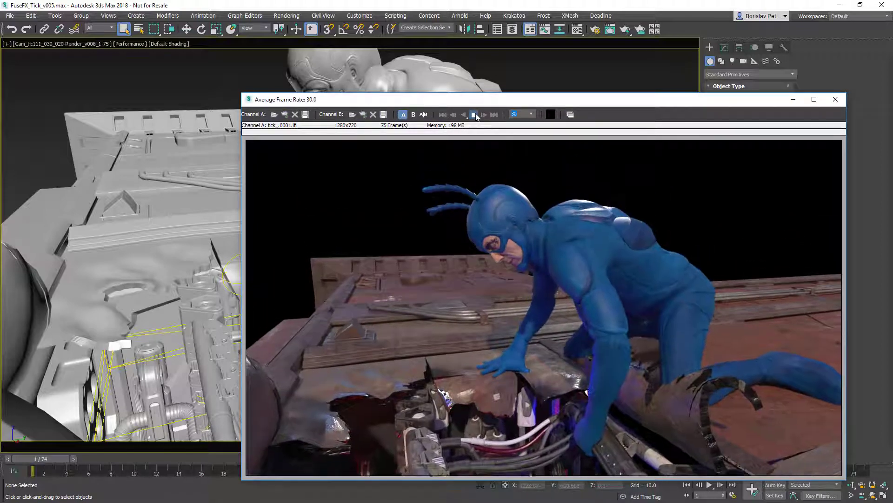
left_click(474, 115)
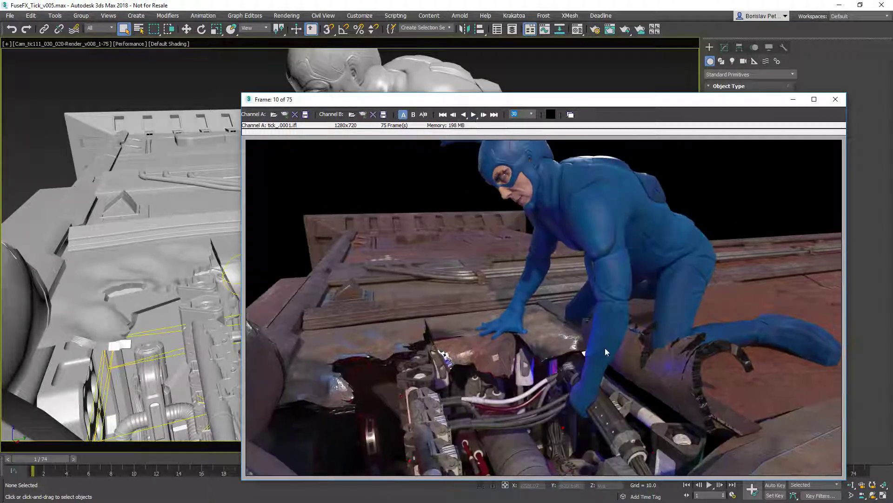
left_click_drag(696, 298, 219, 313)
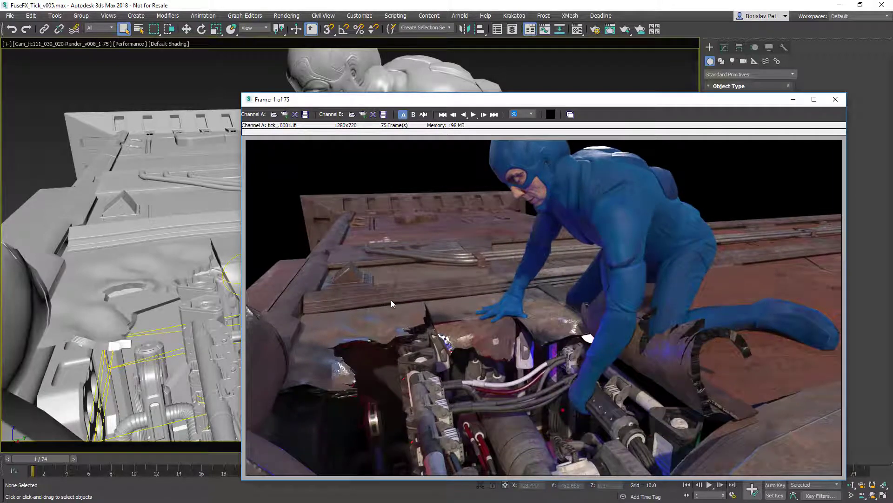